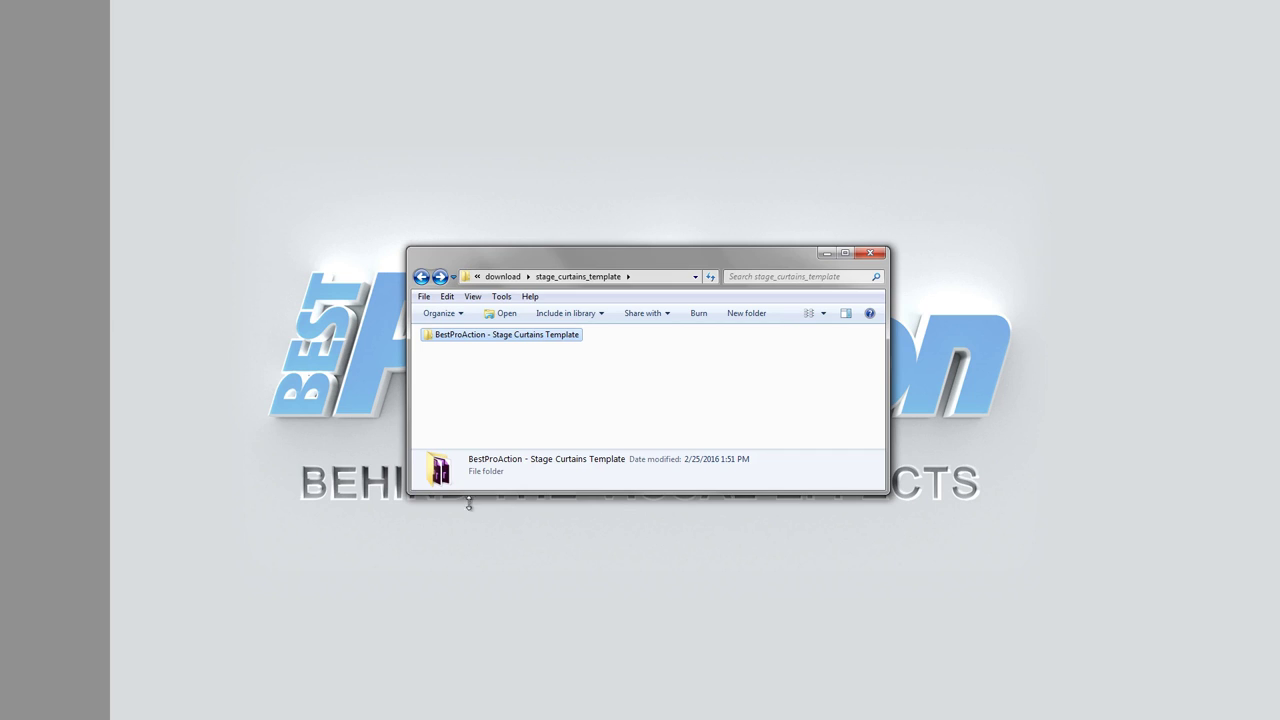
Step: Open Stage Curtains Template CC.prproj from the BestProAction - Stage Curtains Template folder in Premiere Pro
double_click(512, 336)
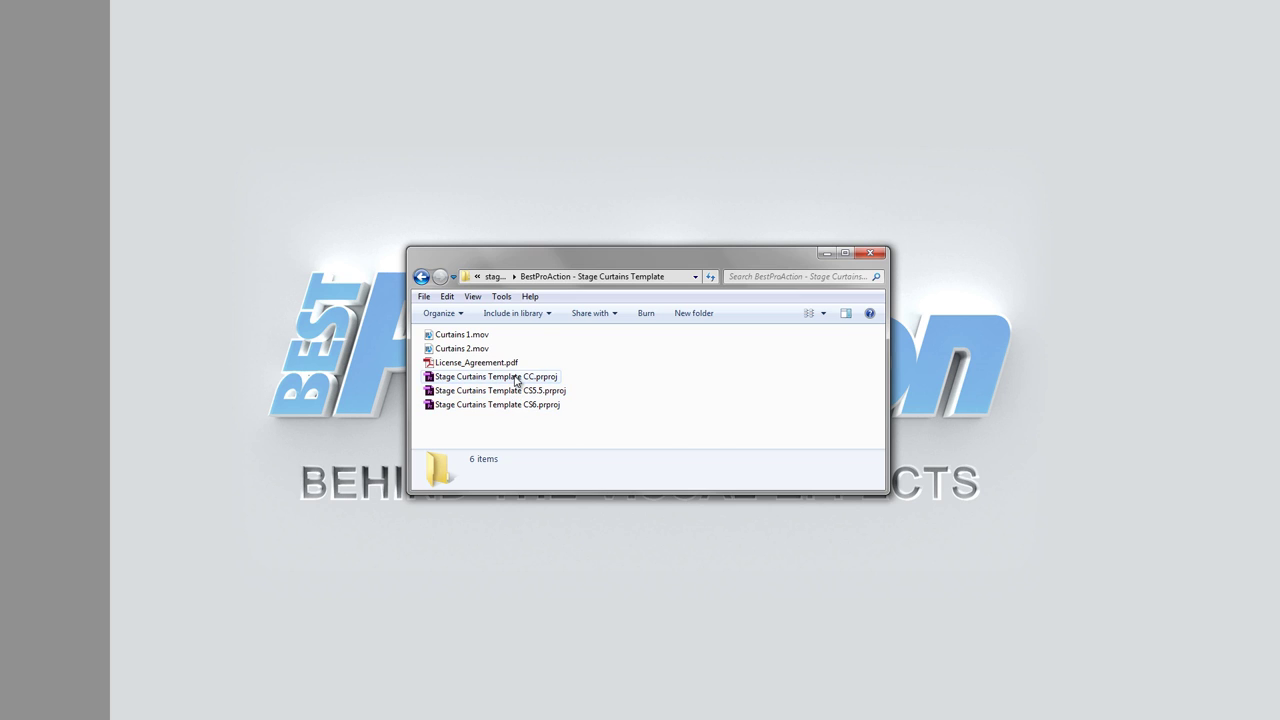
left_click(517, 378)
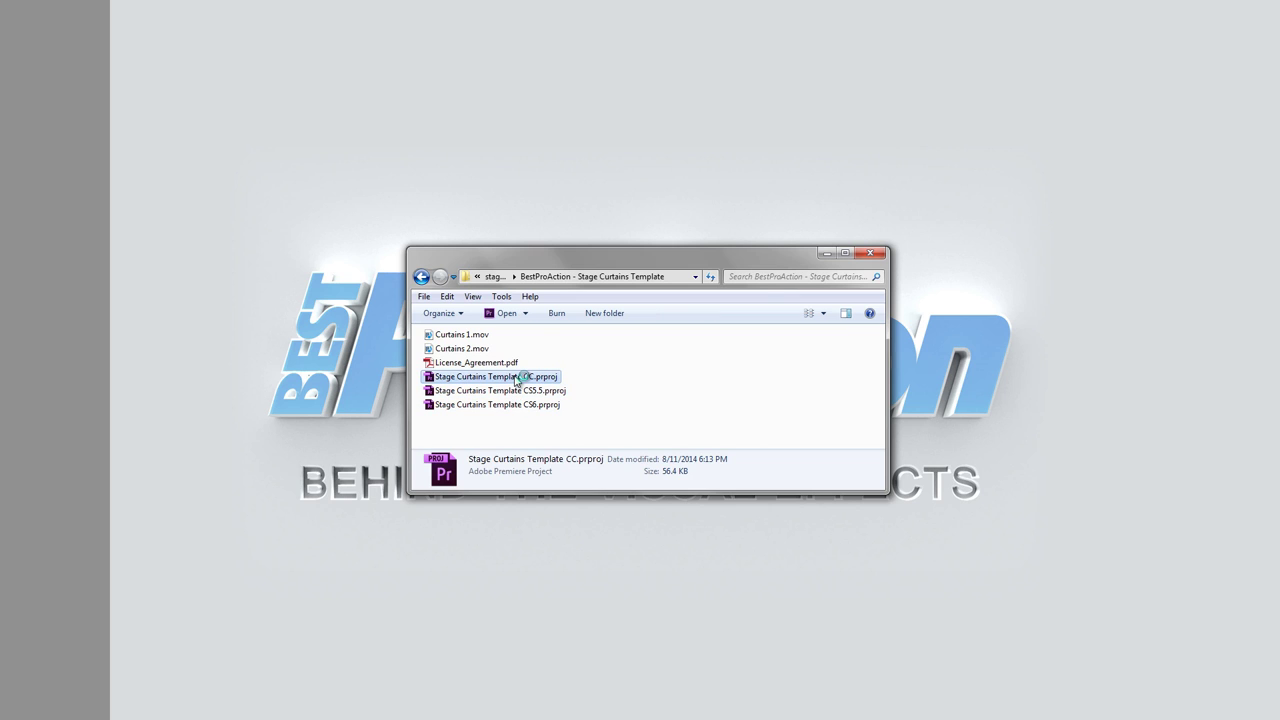
double_click(517, 378)
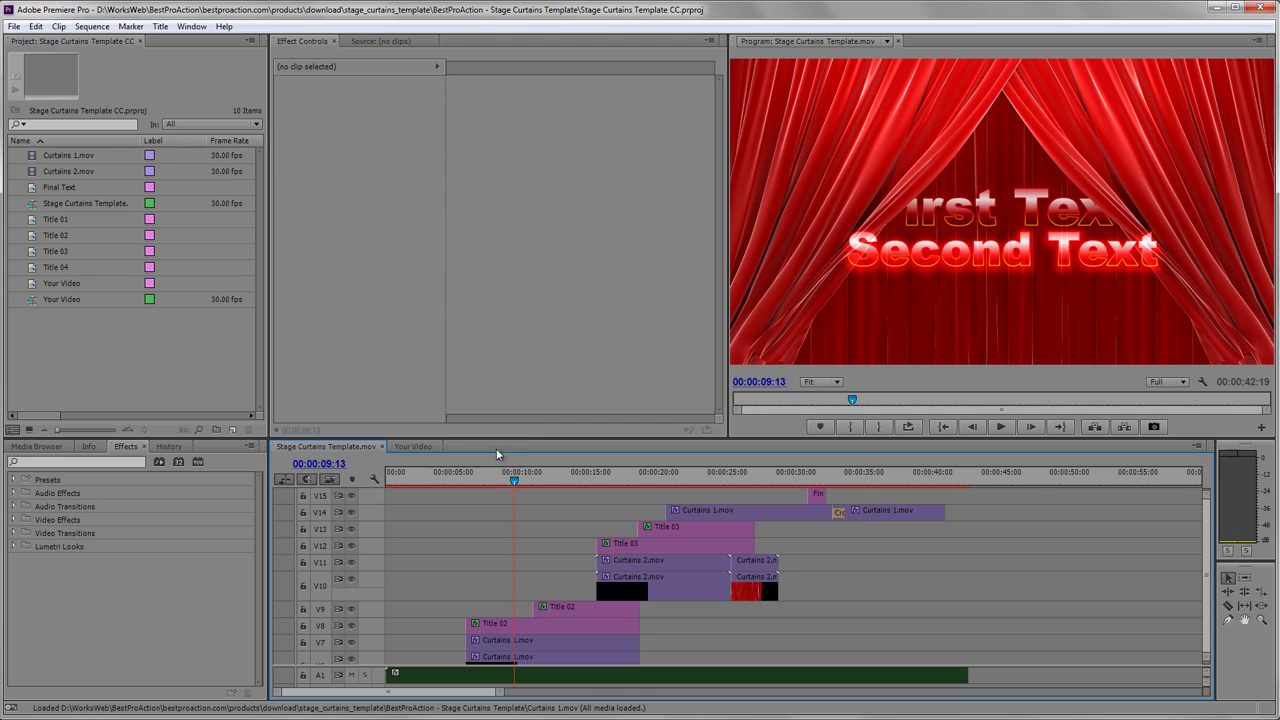
Step: Rewind the playhead to 00:00:00:00 and open the Your Video nested sequence from its V1 clip
left_click_drag(483, 480, 369, 471)
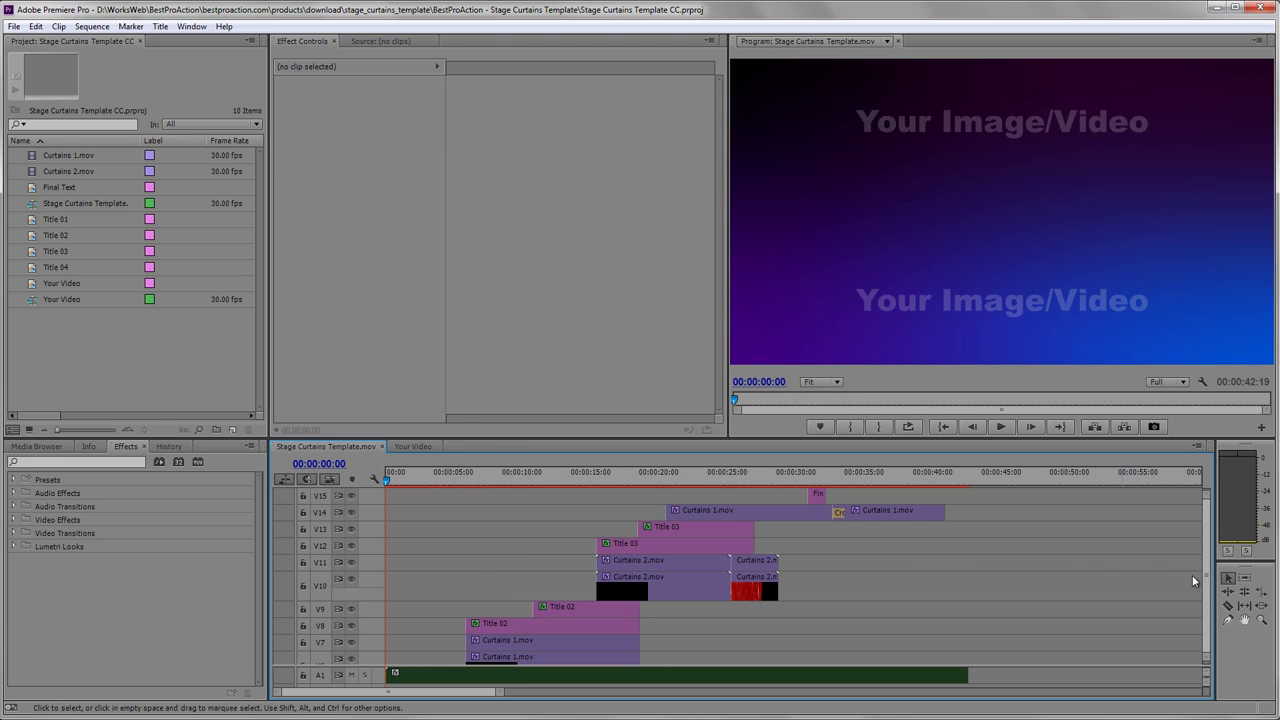
scroll(1205, 590, "down", 5)
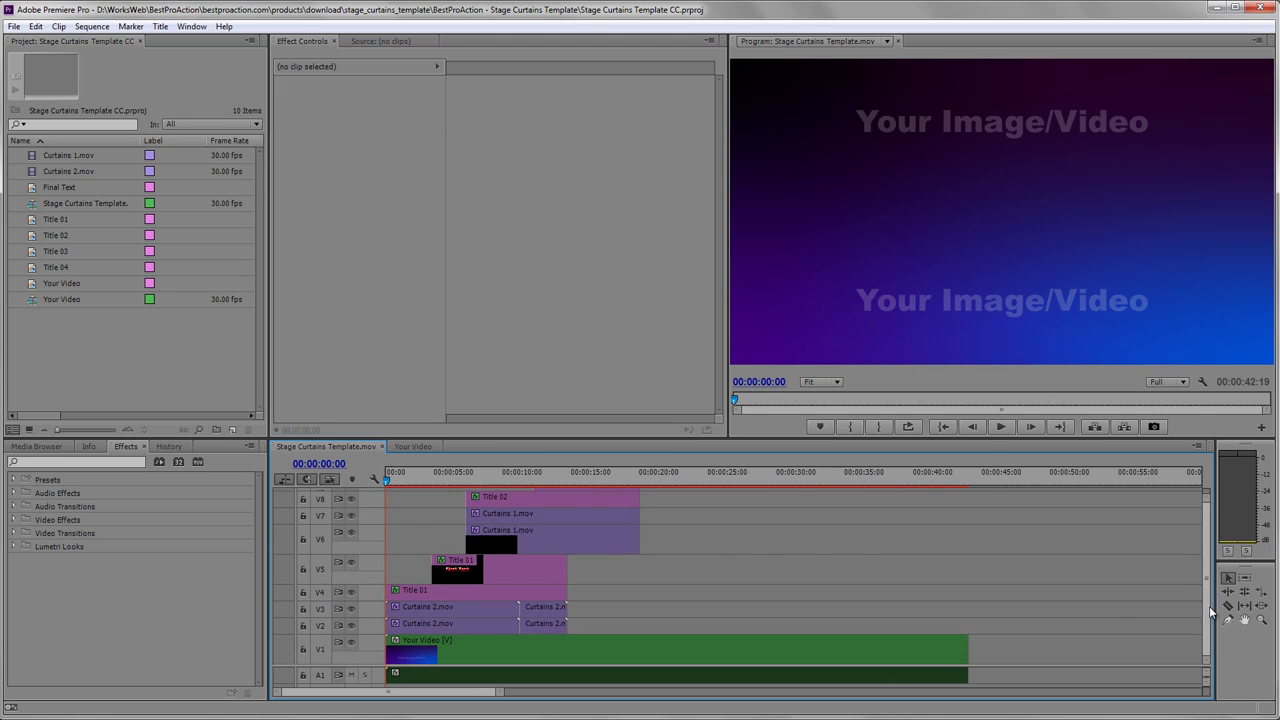
left_click(487, 652)
double_click(487, 652)
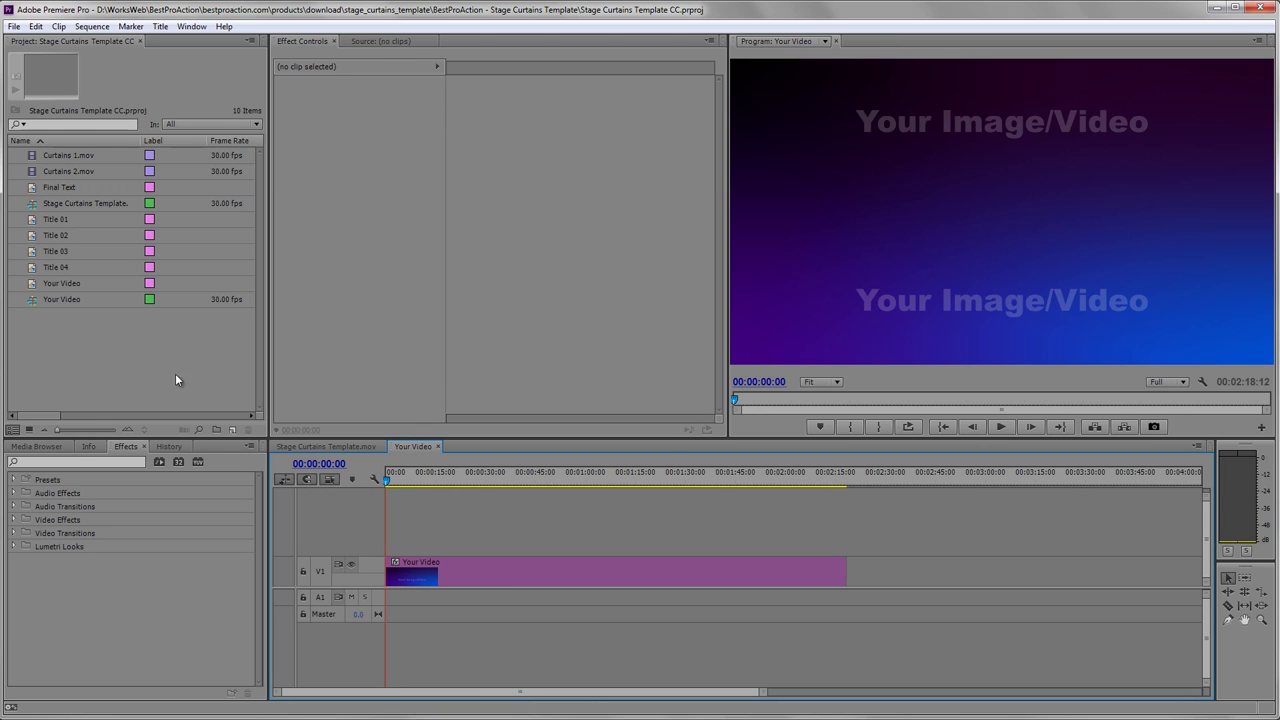
Step: Import video 37.mp4 and place it on V2 of the Your Video sequence
double_click(158, 350)
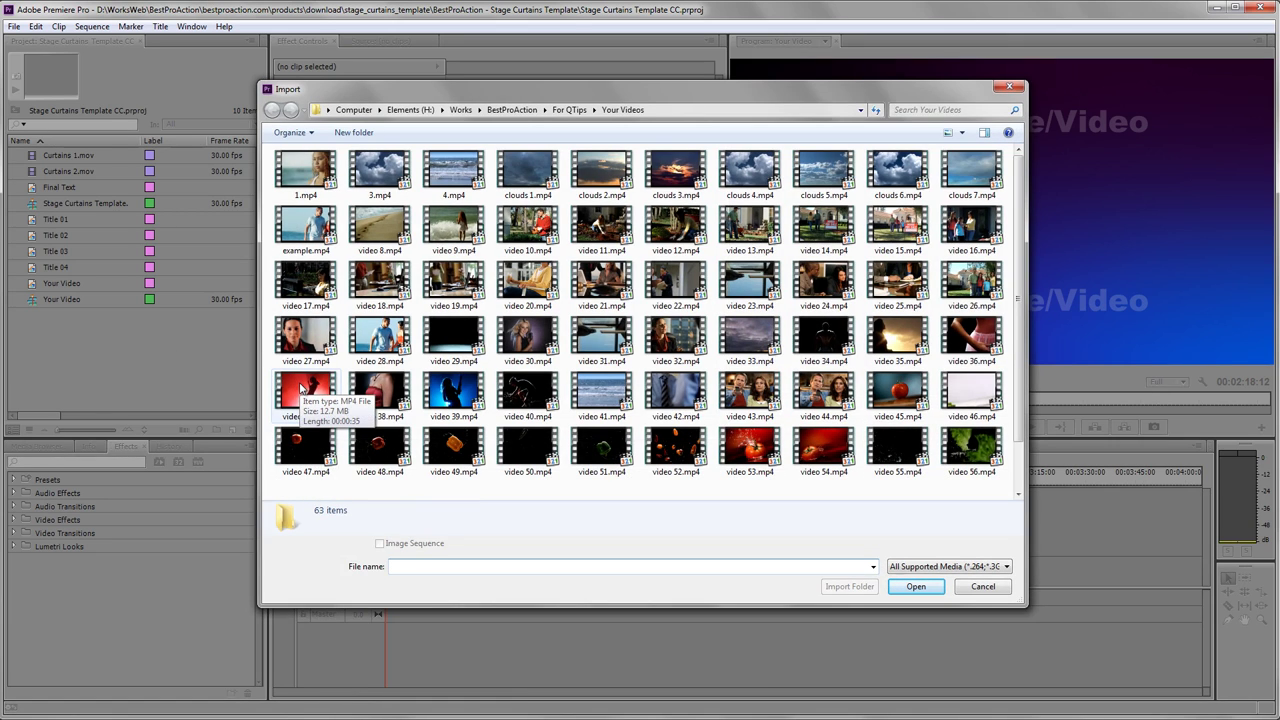
double_click(300, 388)
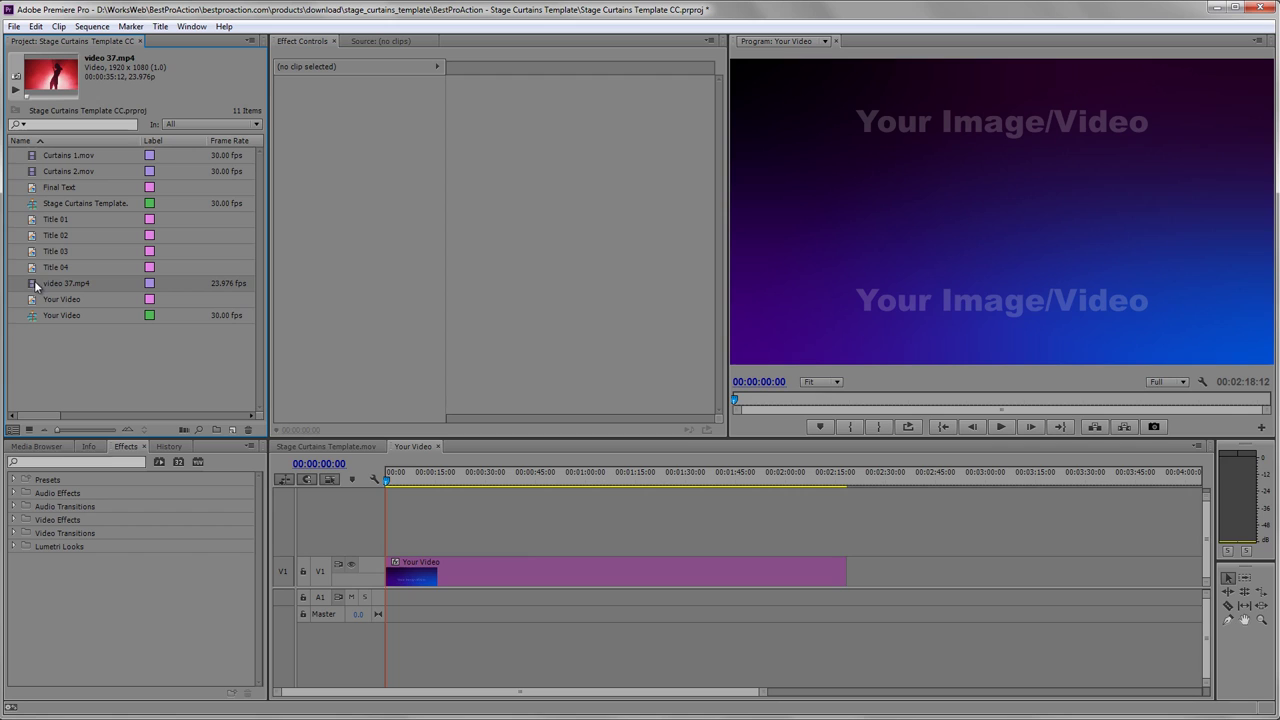
left_click_drag(277, 423, 378, 519)
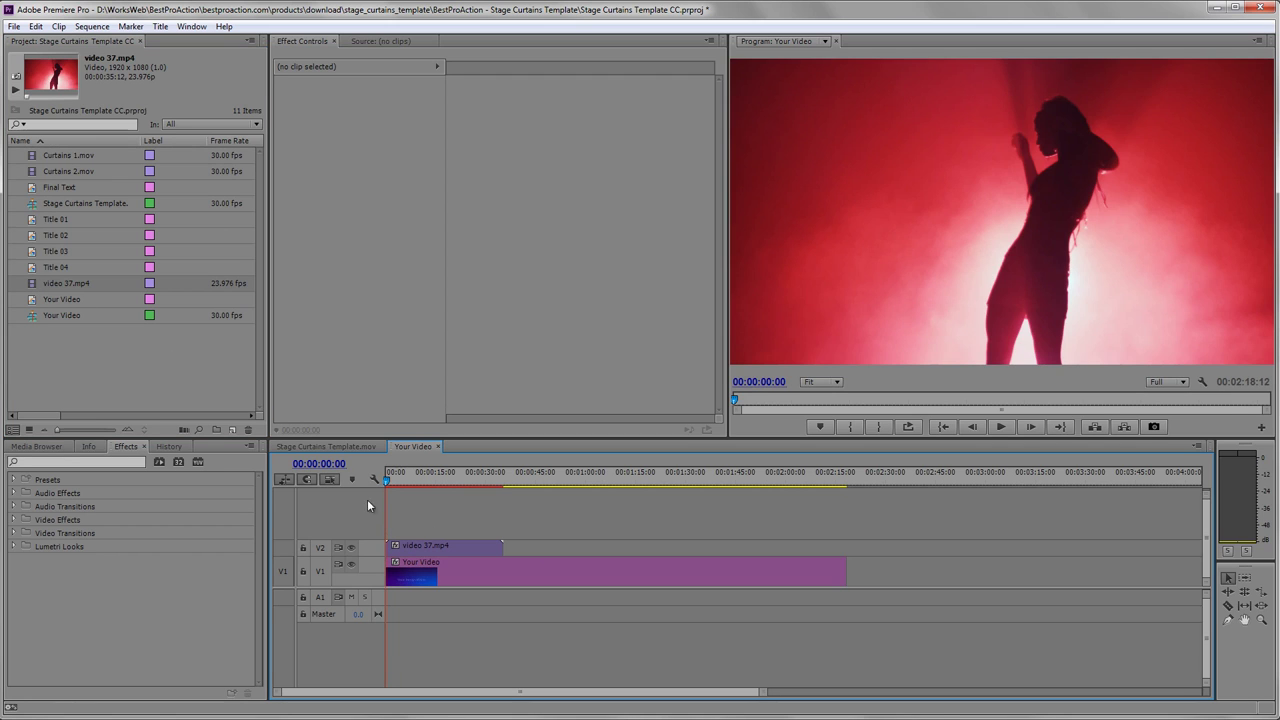
Step: Return to the Stage Curtains Template.mov sequence and preview the curtain drop up to Title 01
left_click(345, 446)
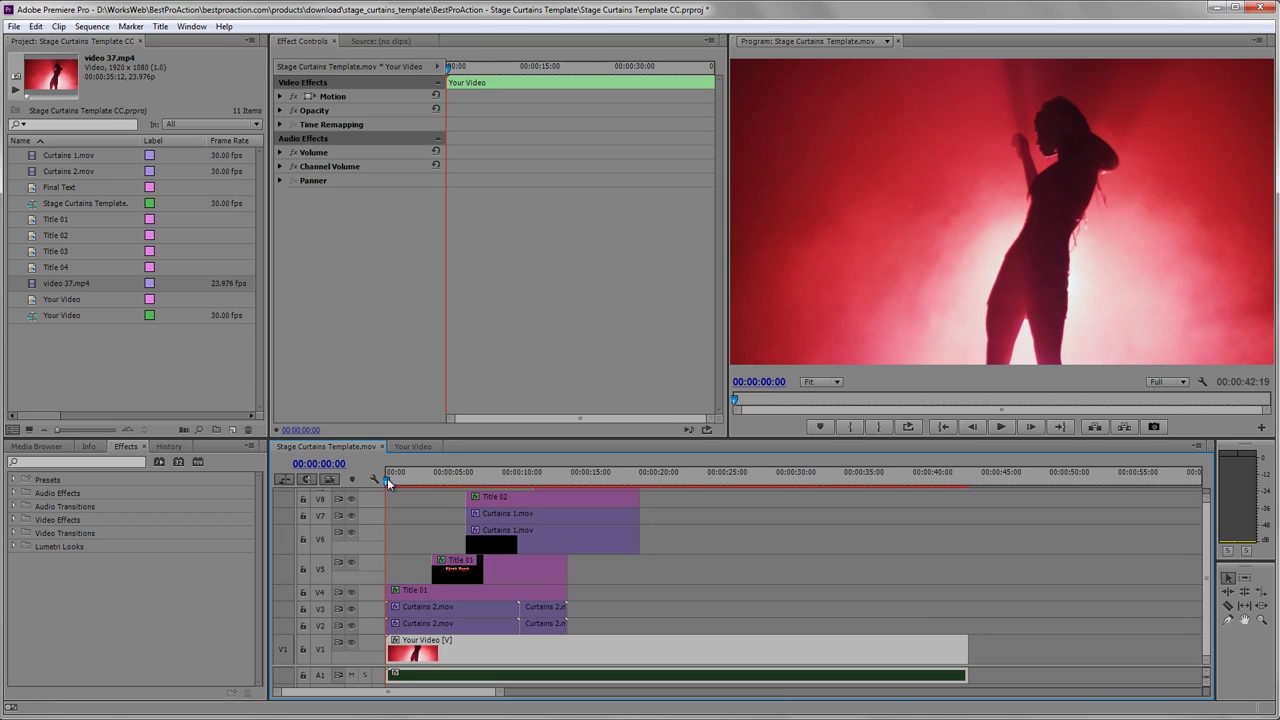
left_click_drag(388, 483, 448, 482)
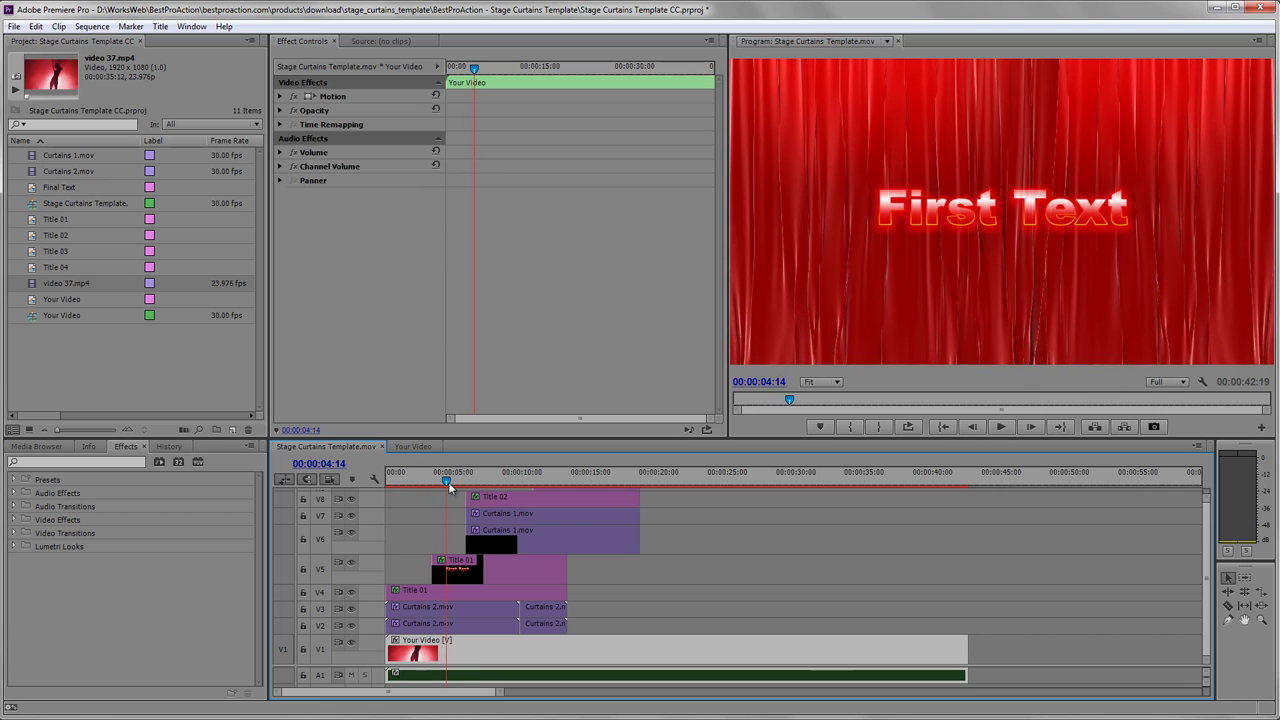
left_click(516, 569)
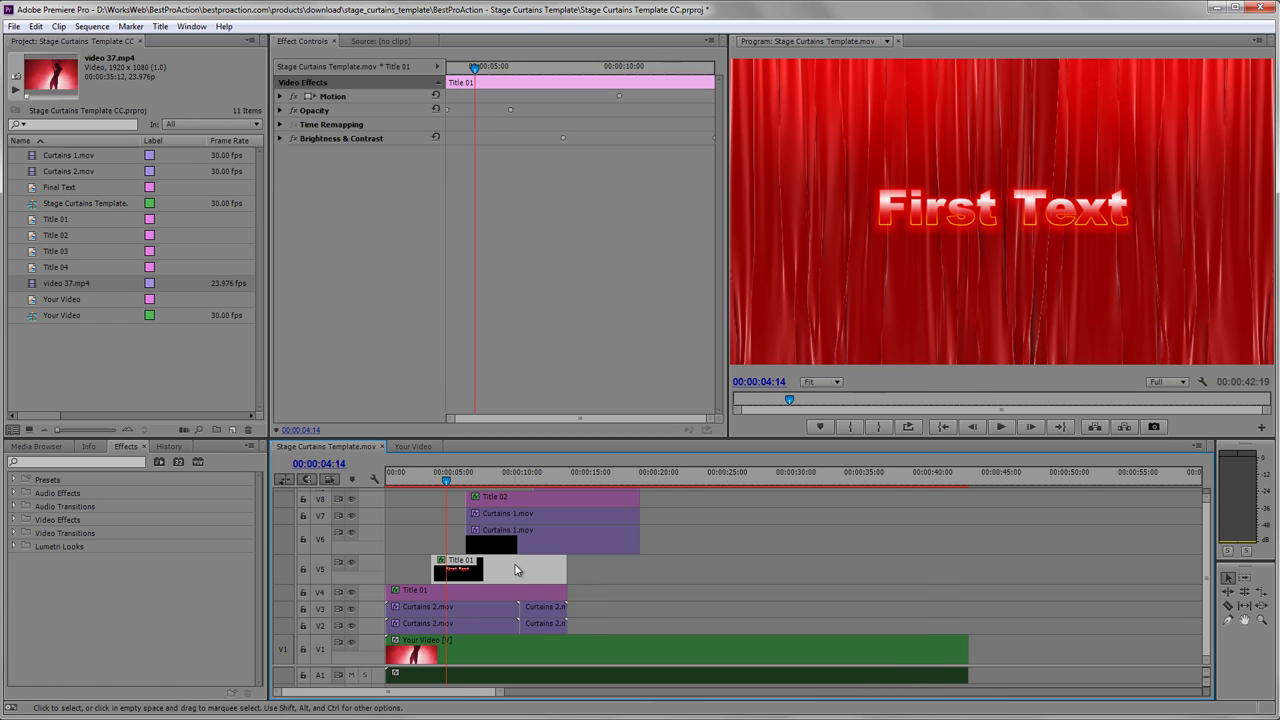
Step: Change Title 01's text from 'First Text' to 'Your text 1' in the Titler
double_click(516, 569)
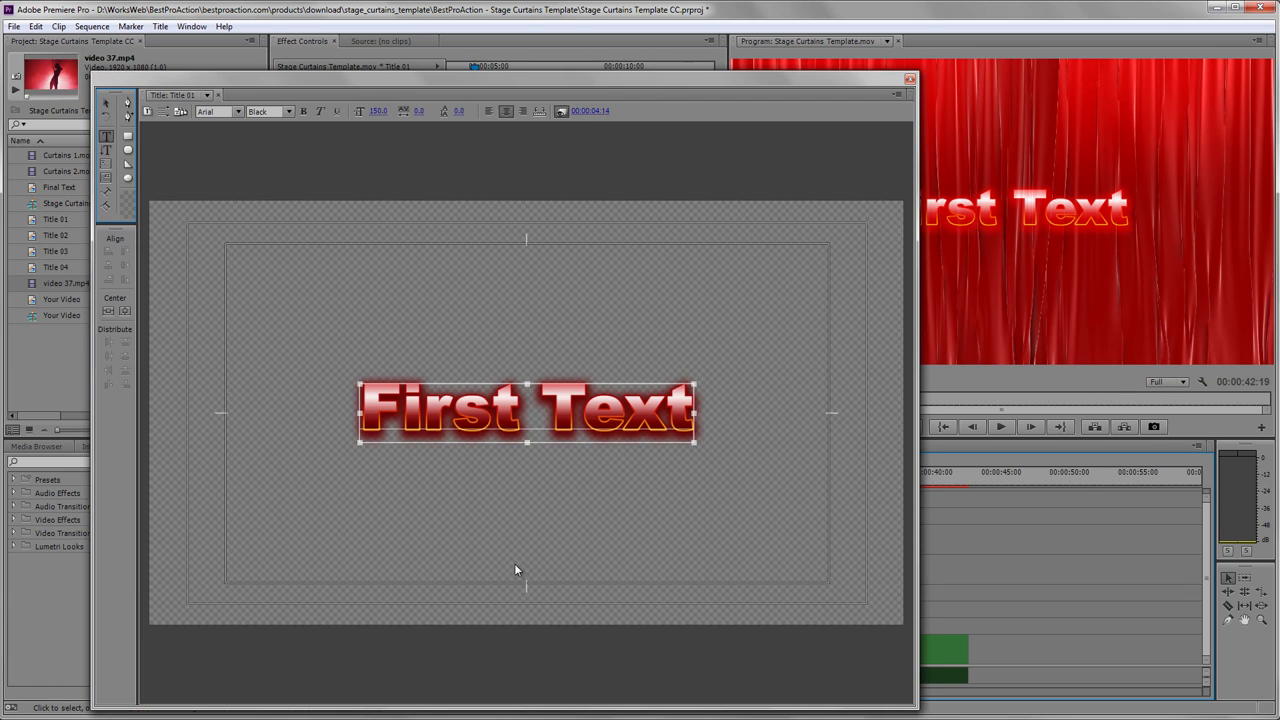
left_click(285, 363)
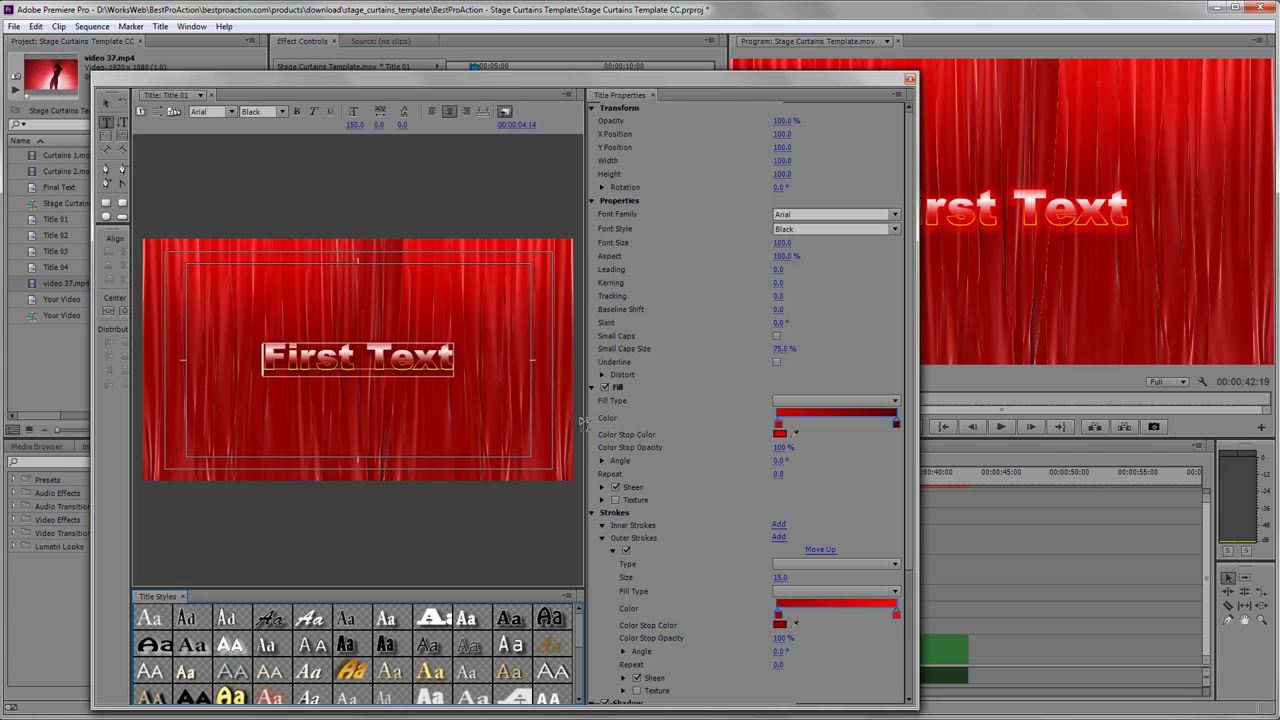
left_click_drag(584, 418, 754, 418)
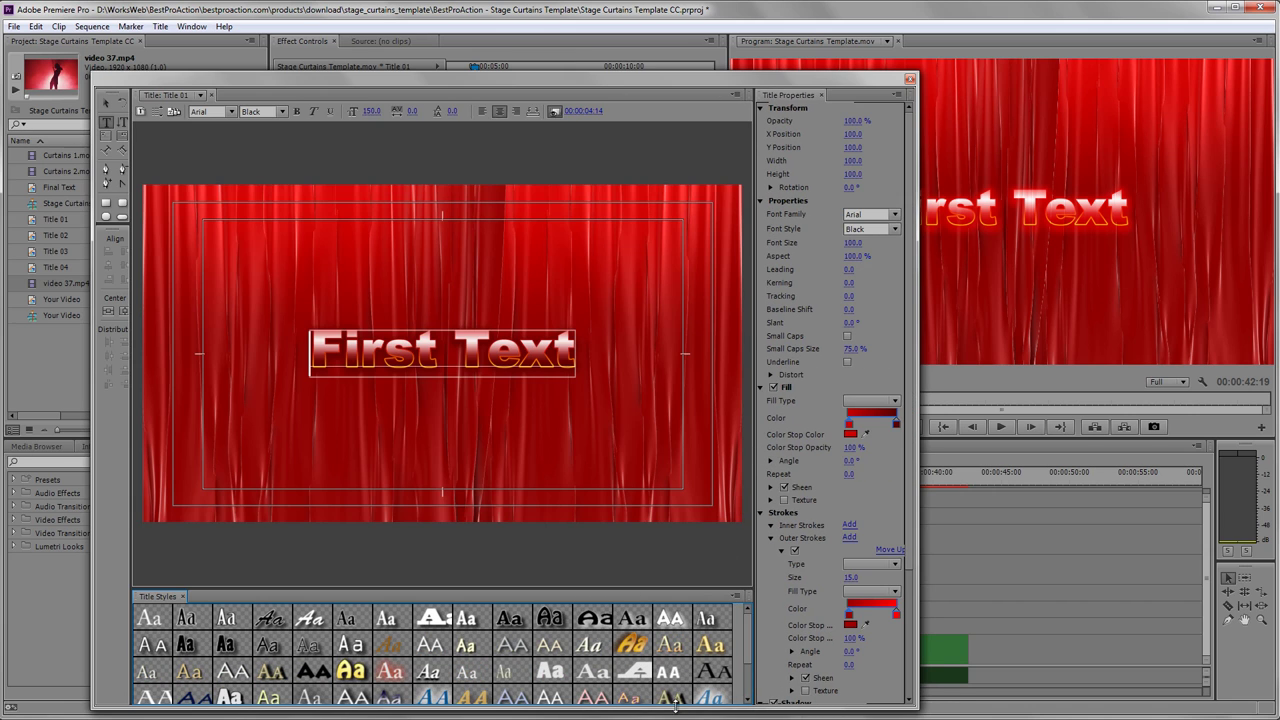
left_click_drag(675, 705, 675, 630)
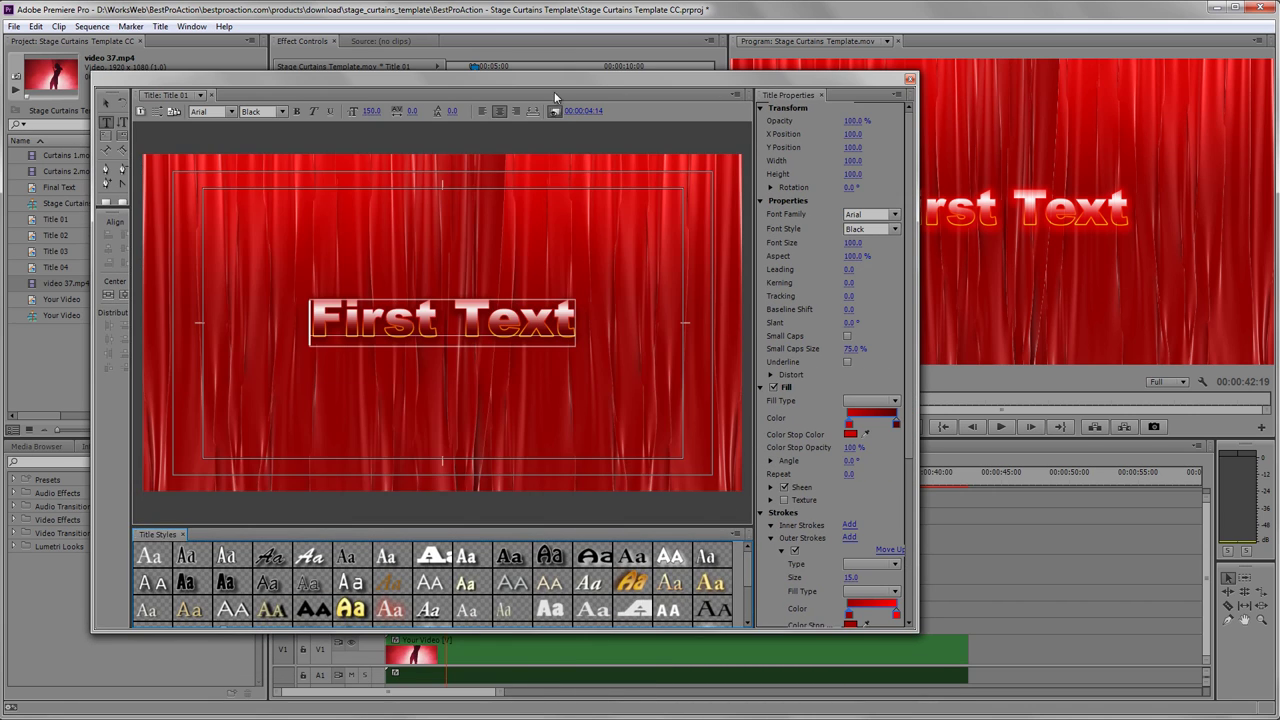
left_click_drag(550, 76, 600, 70)
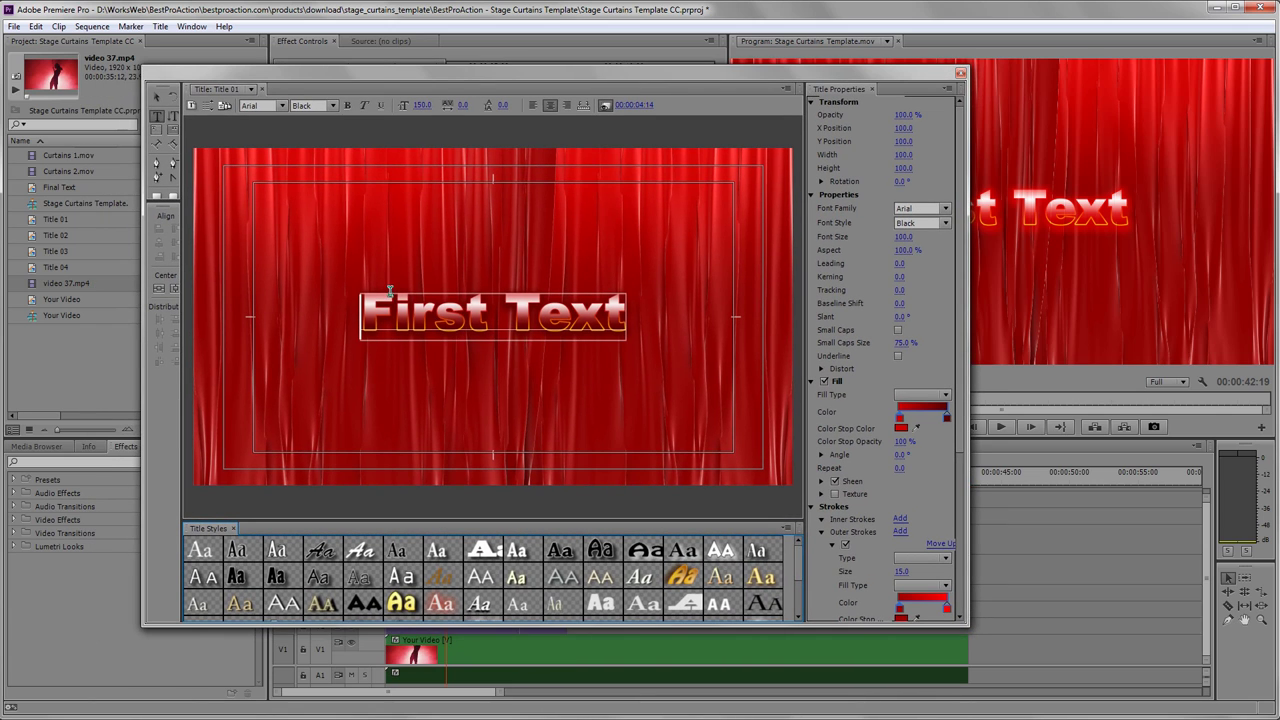
left_click_drag(367, 310, 665, 313)
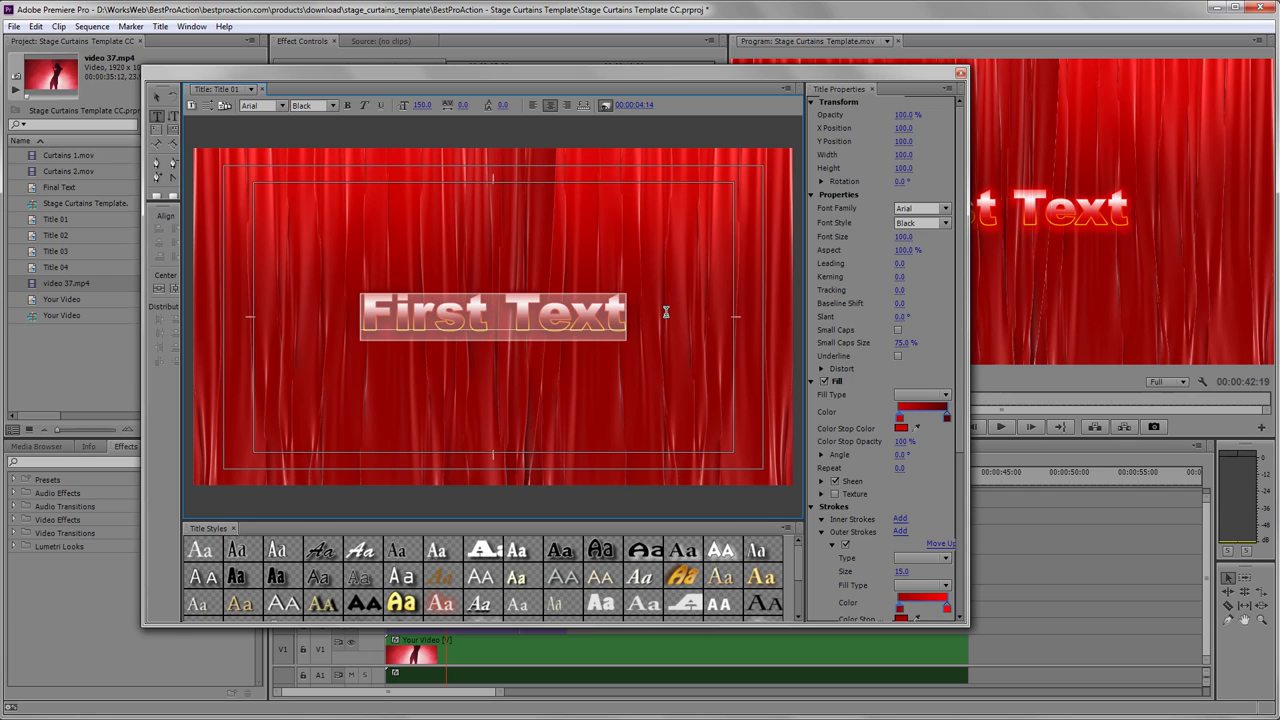
type("Y")
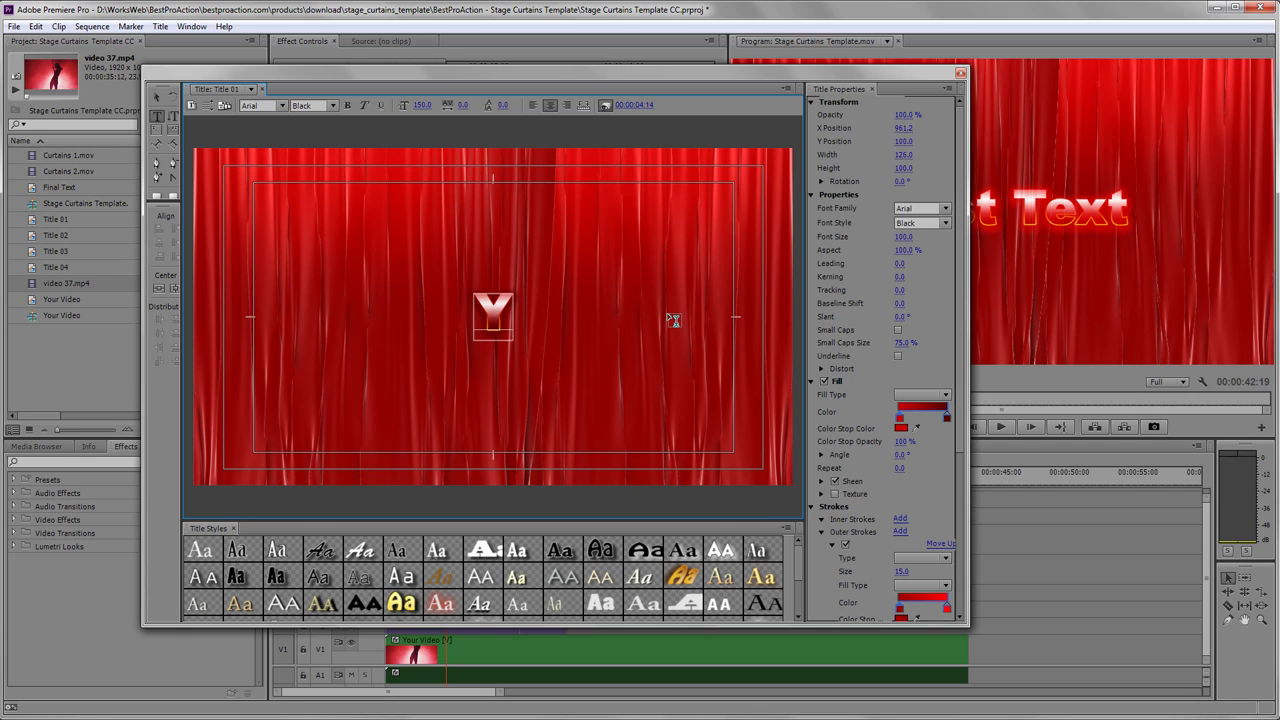
type("our te")
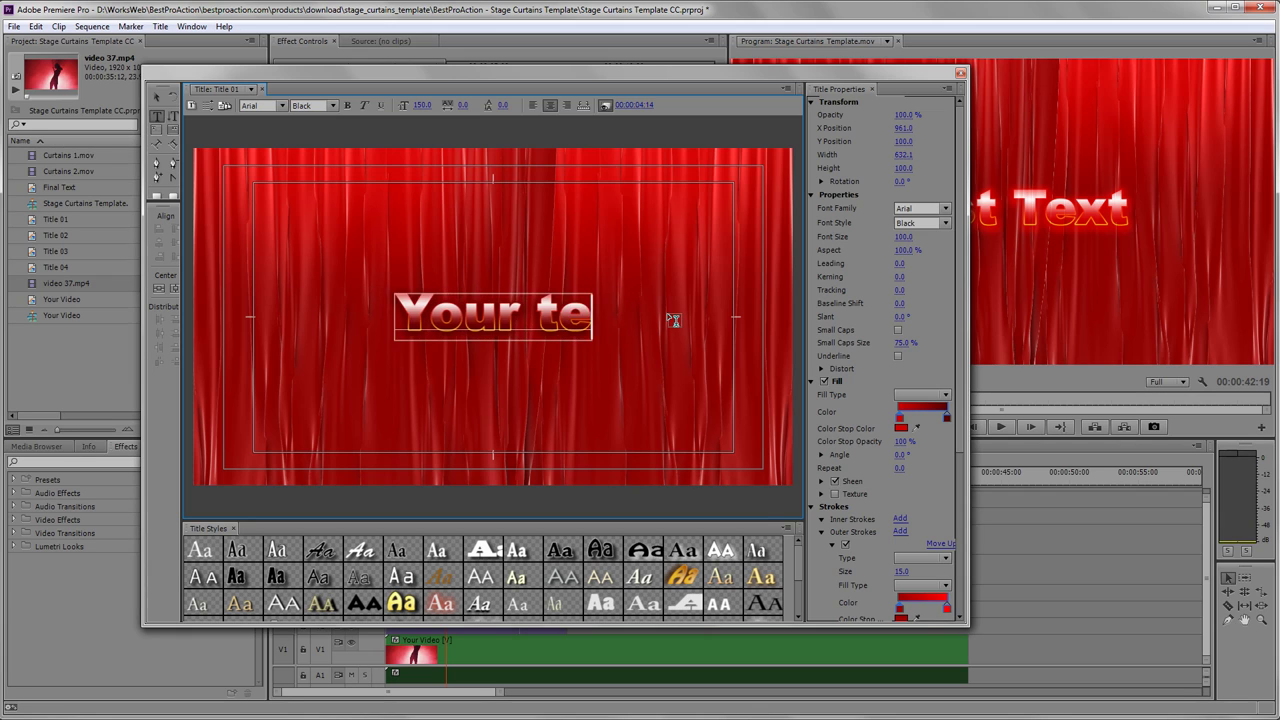
type("xt 1")
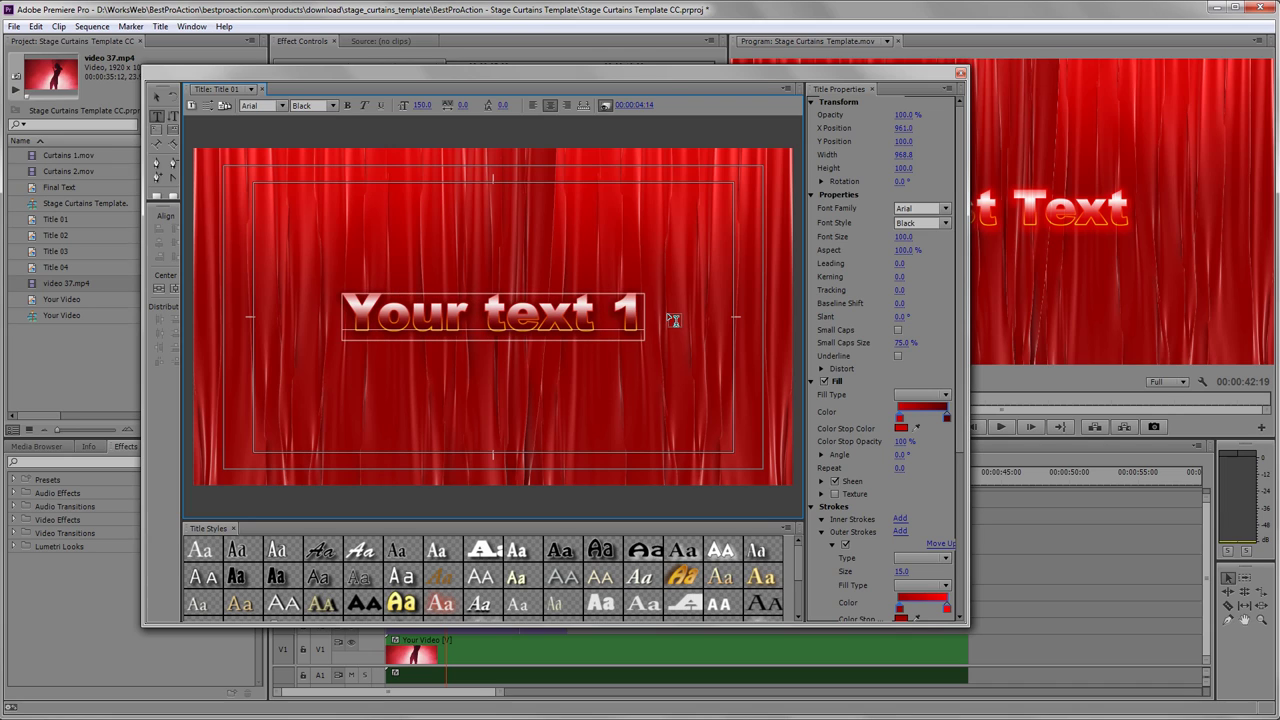
left_click(960, 74)
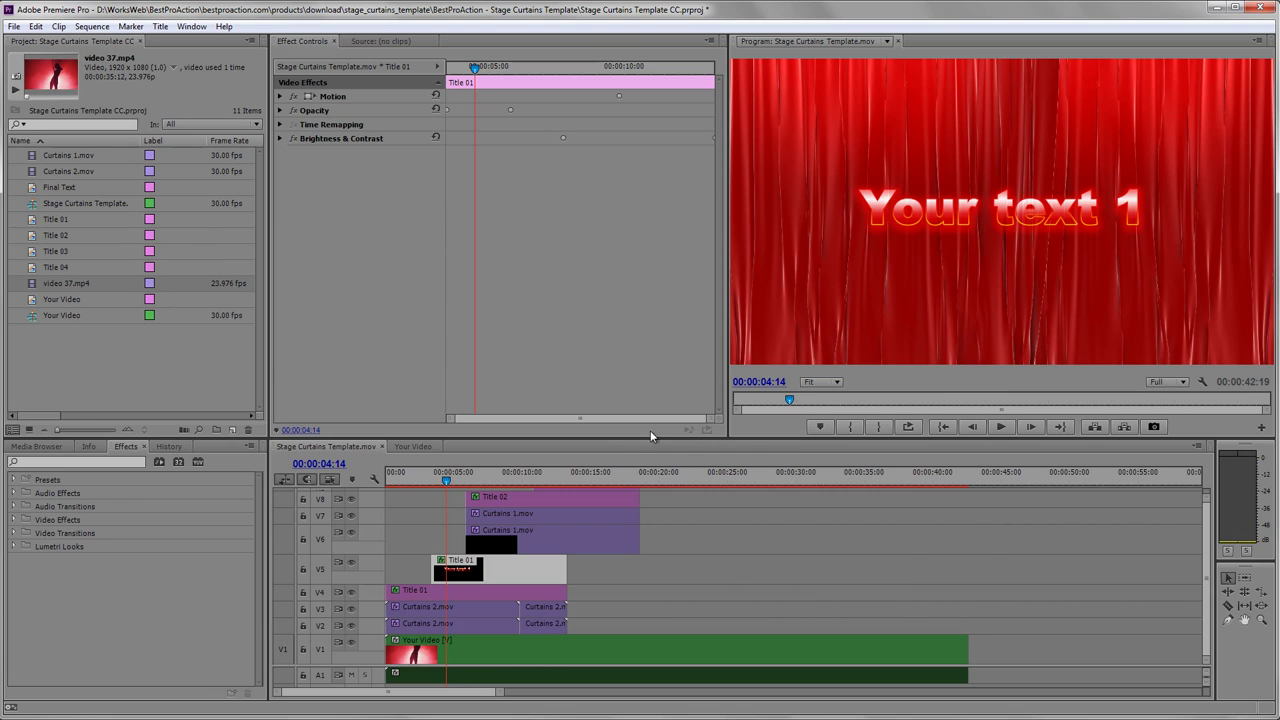
Step: Replace Title 02's 'Second Text' wording with 'Your text 2'
left_click_drag(416, 478, 545, 473)
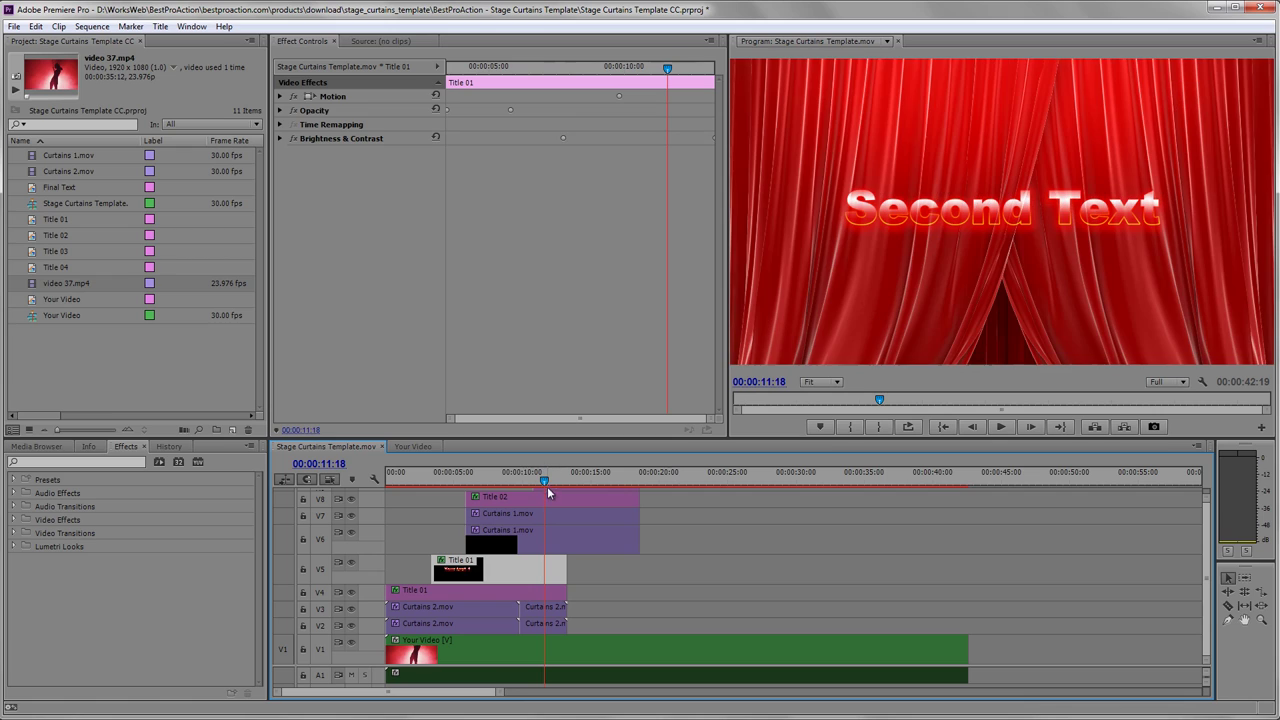
left_click(547, 498)
double_click(547, 498)
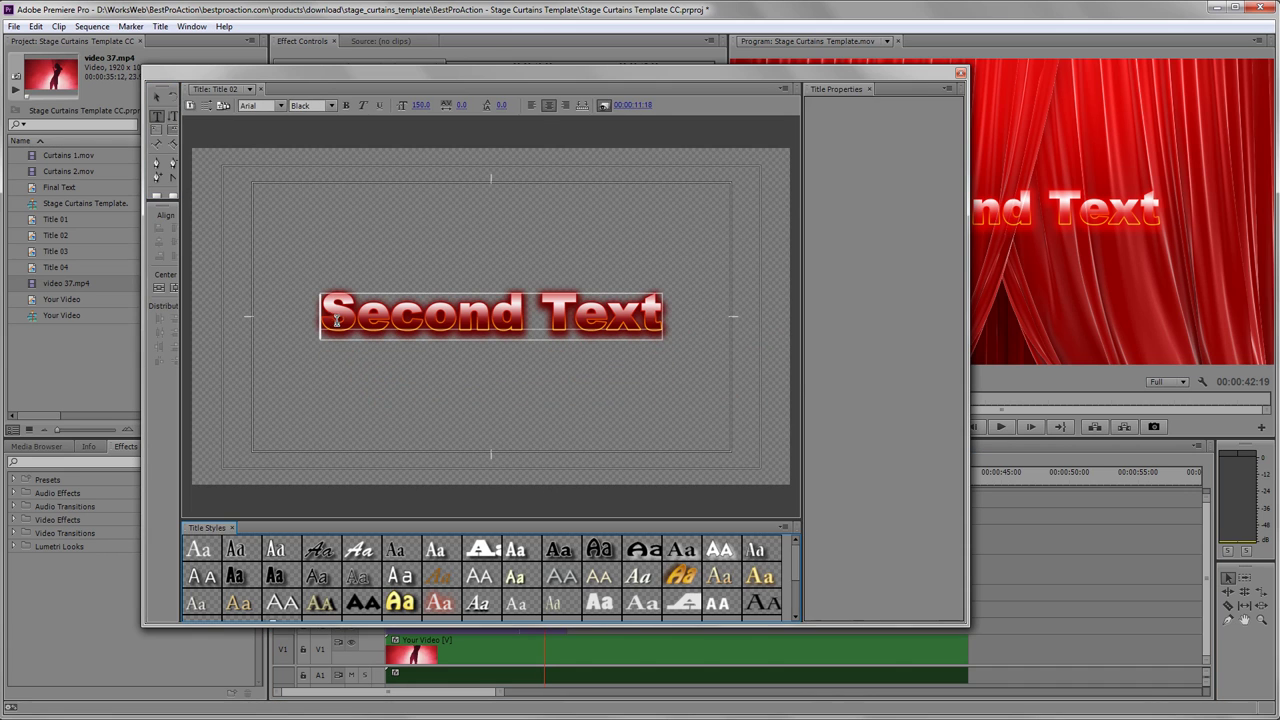
left_click_drag(601, 314, 654, 314)
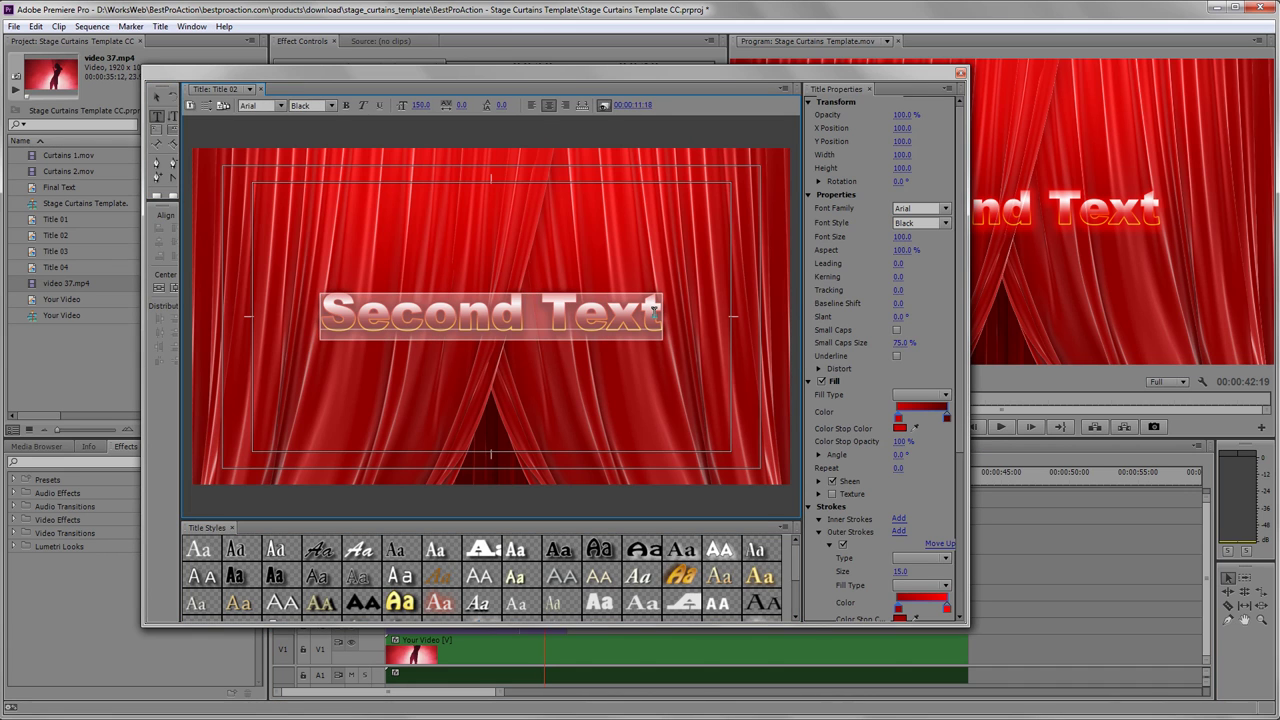
type("Y")
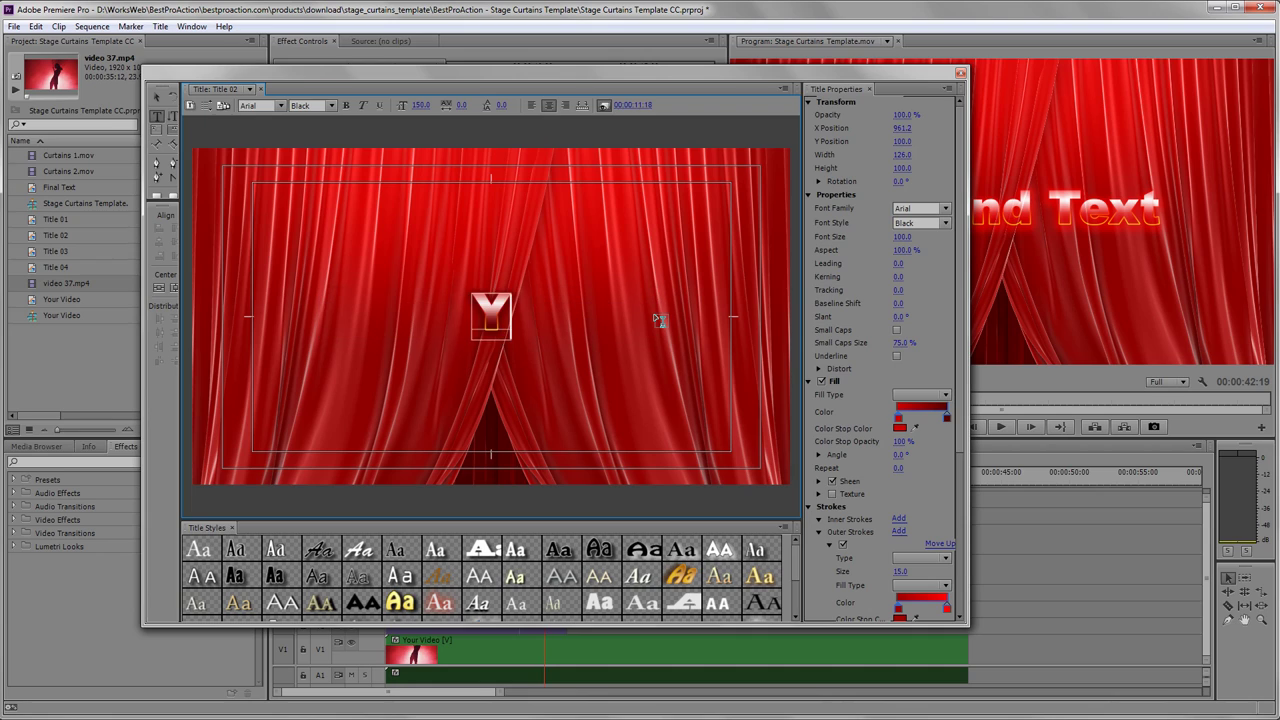
type("our te")
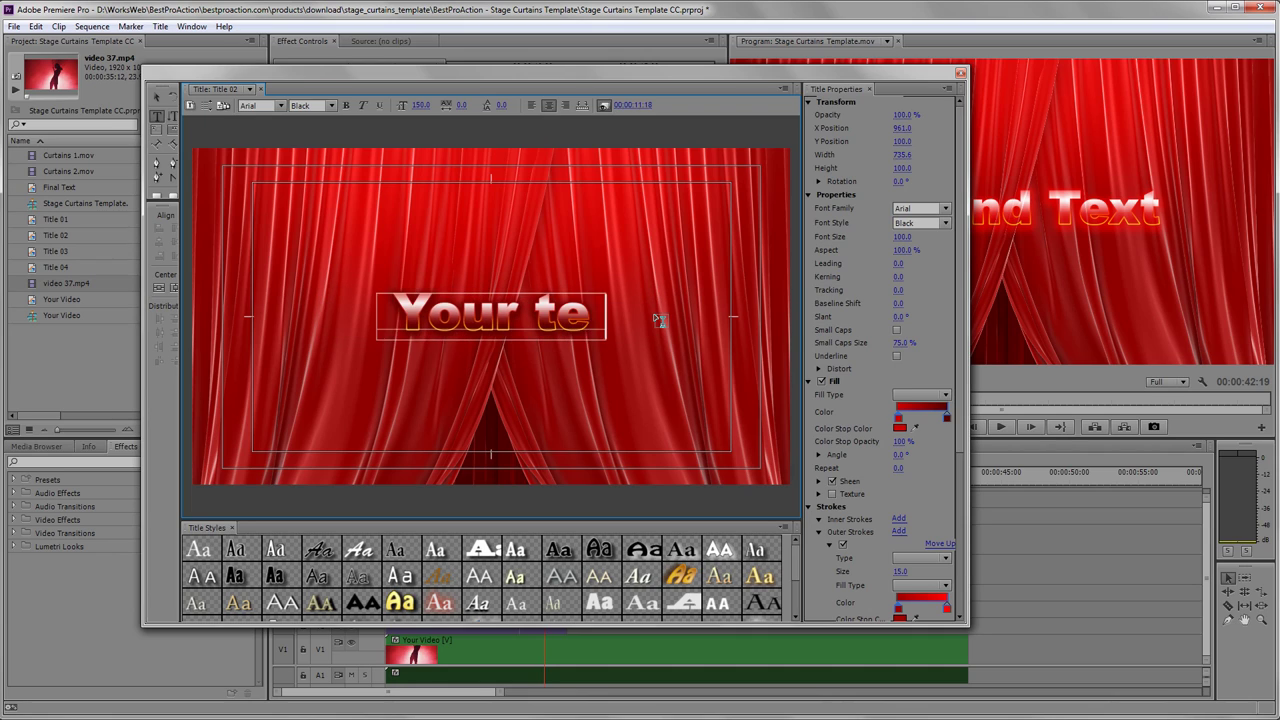
type("xt 2")
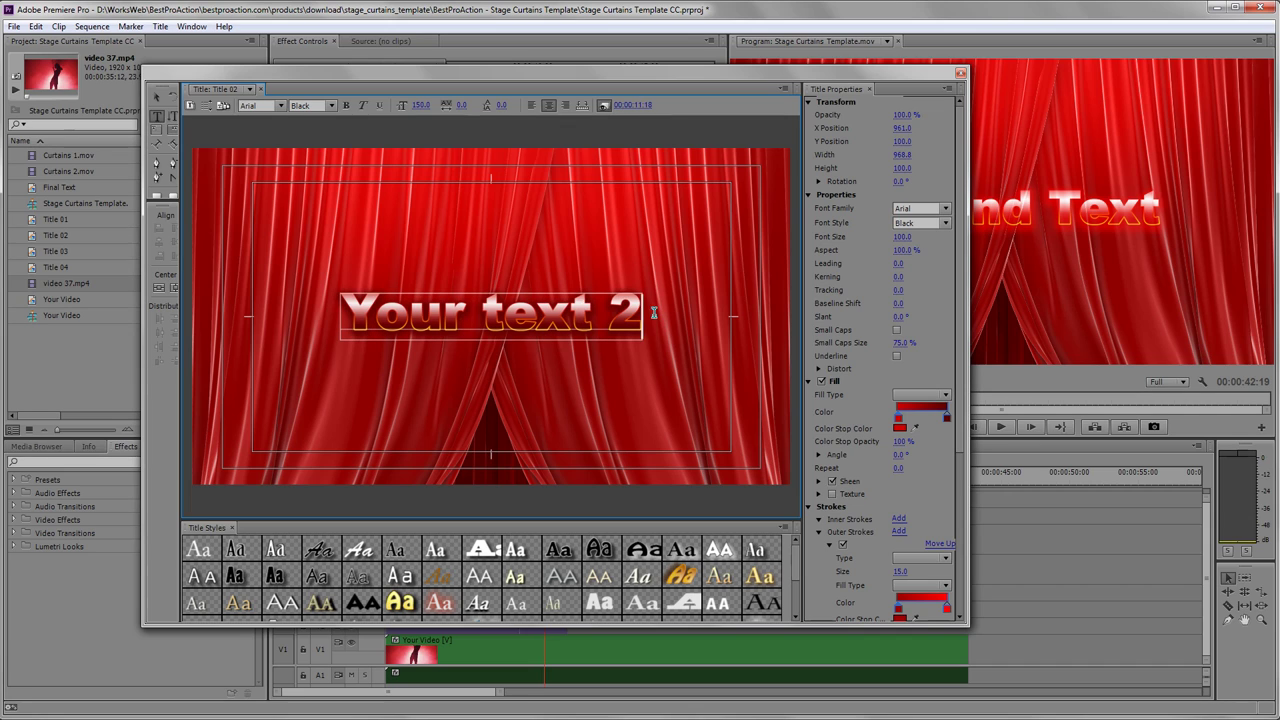
left_click(961, 74)
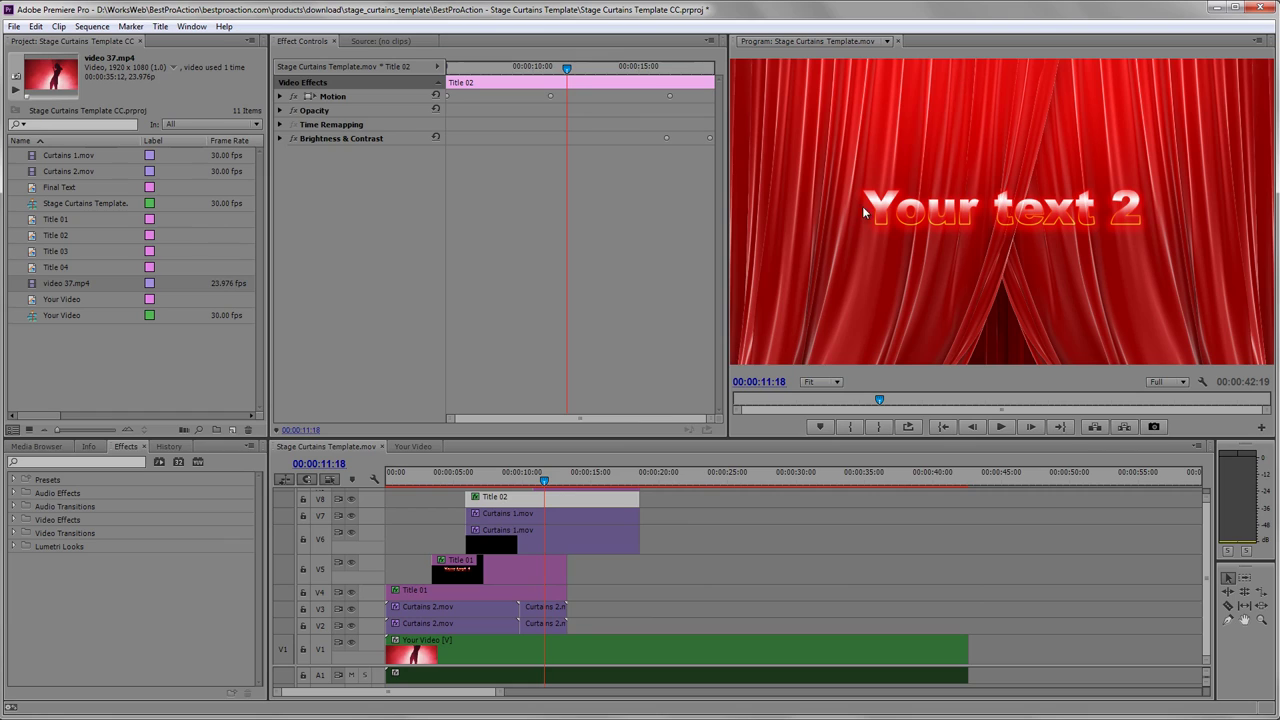
Step: Scrub the playhead to 00:00:19:24, where the 'Another One' title appears
left_click_drag(545, 478, 590, 482)
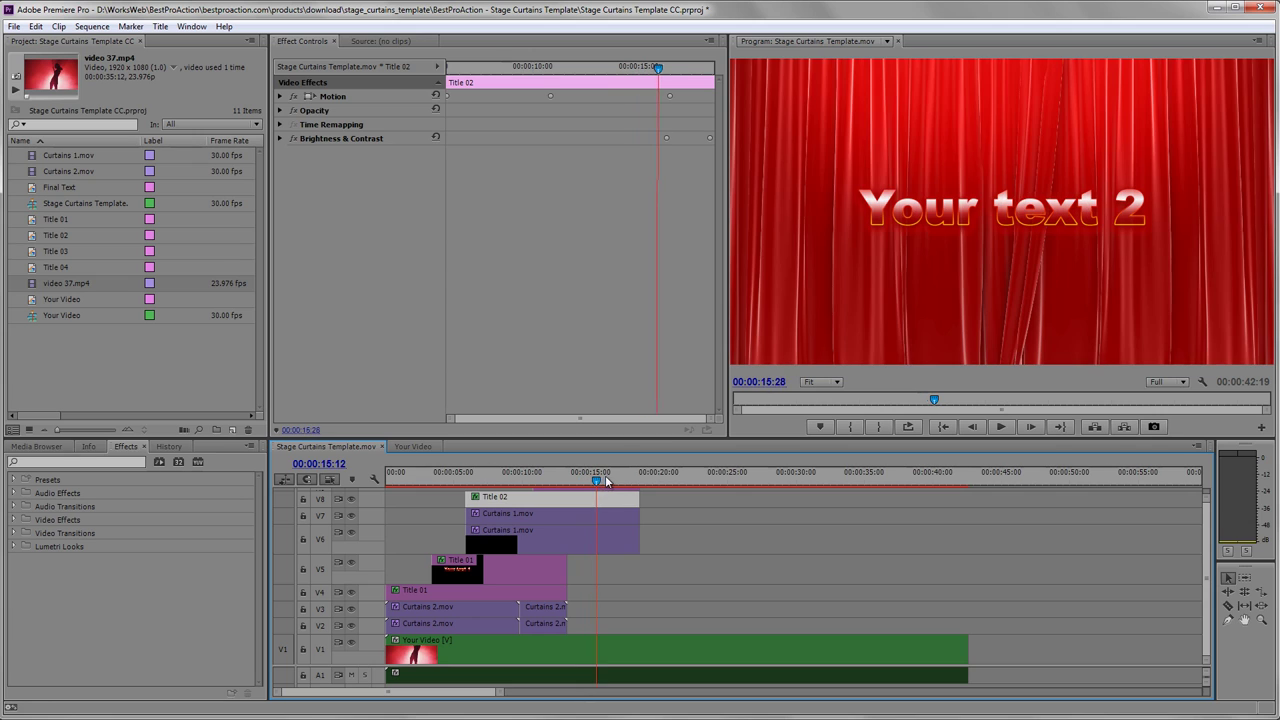
left_click_drag(590, 482, 658, 478)
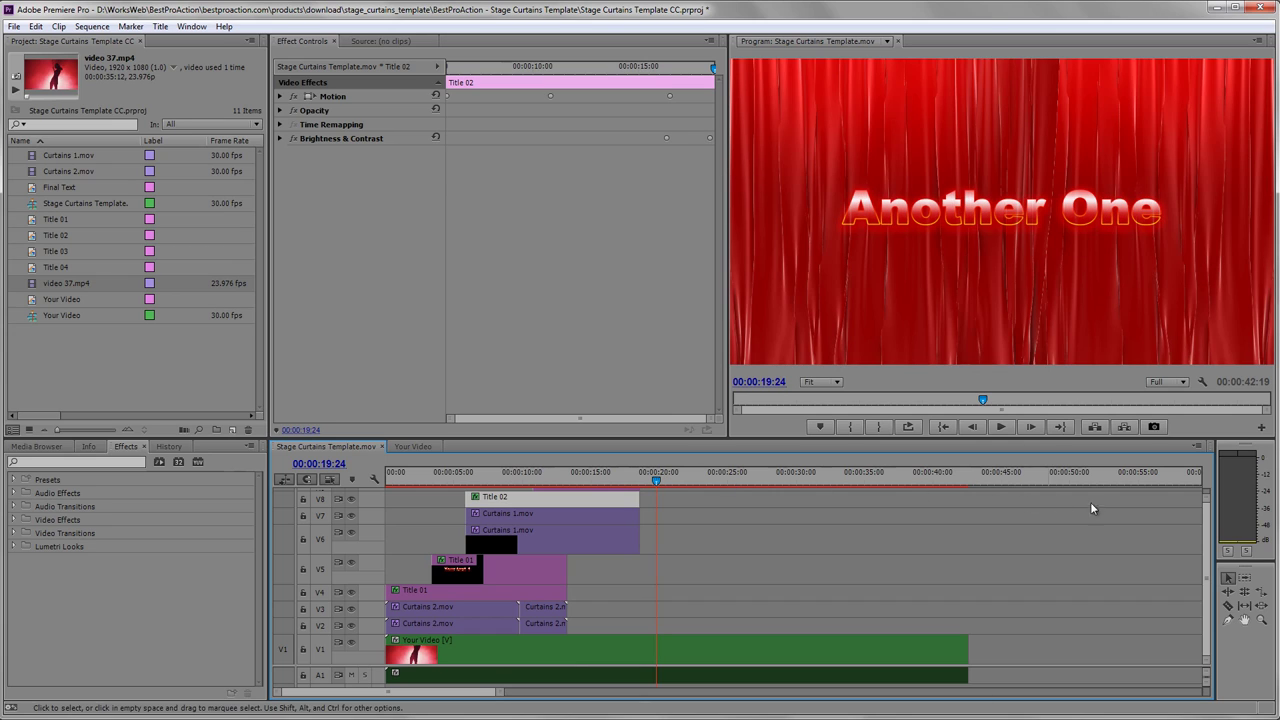
scroll(1206, 534, "up", 5)
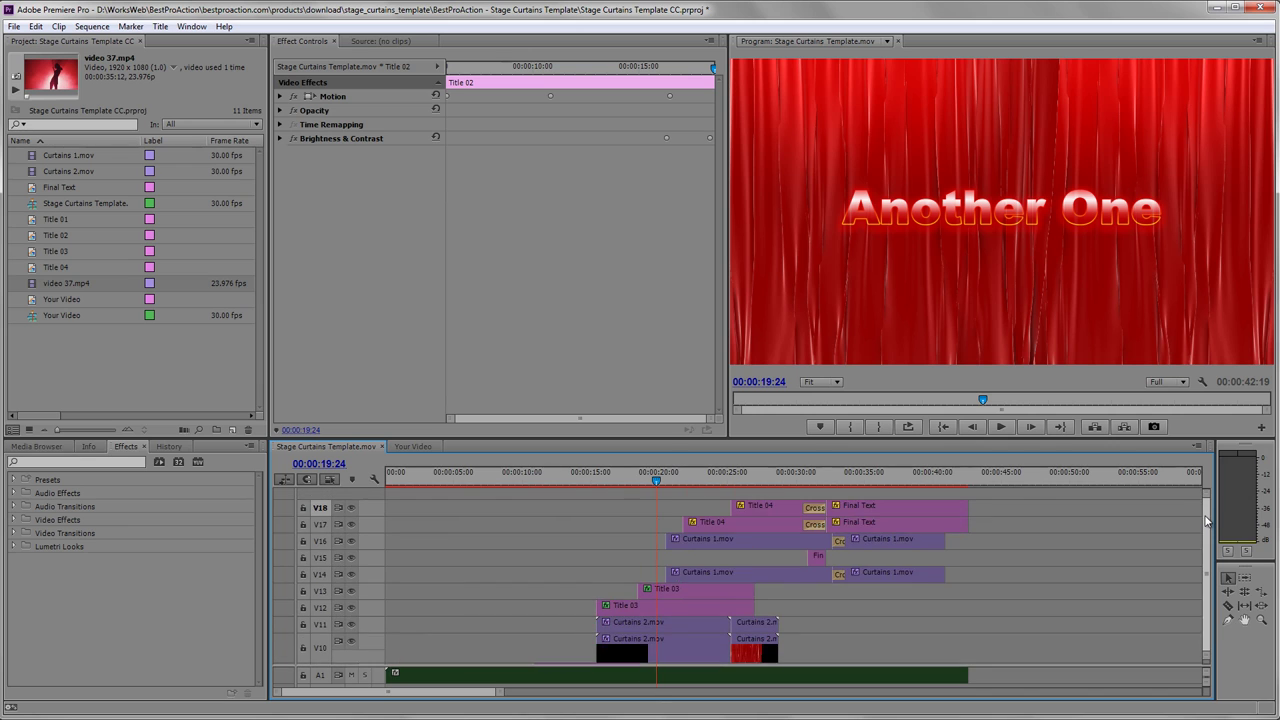
scroll(1206, 533, "up", 1)
scroll(1206, 532, "up", 2)
scroll(962, 528, "down", 1)
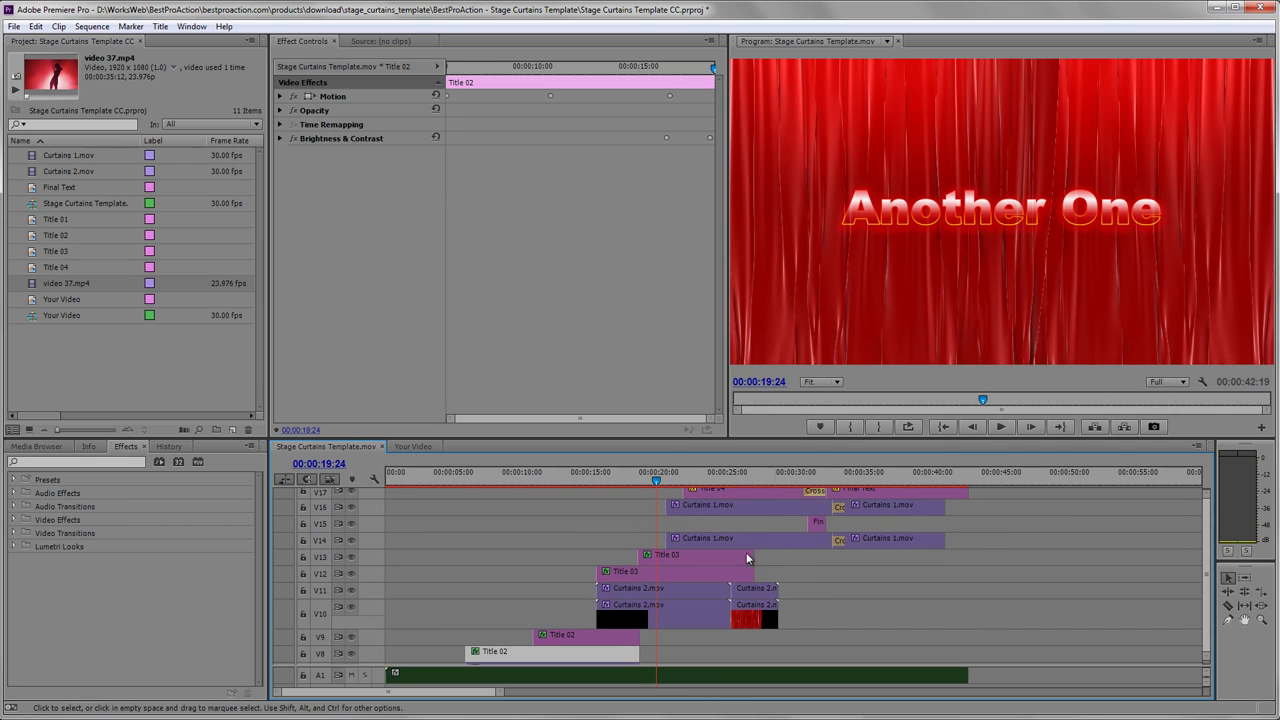
Step: Retype Title 03 from 'Another One' to 'Your text 3'
double_click(689, 560)
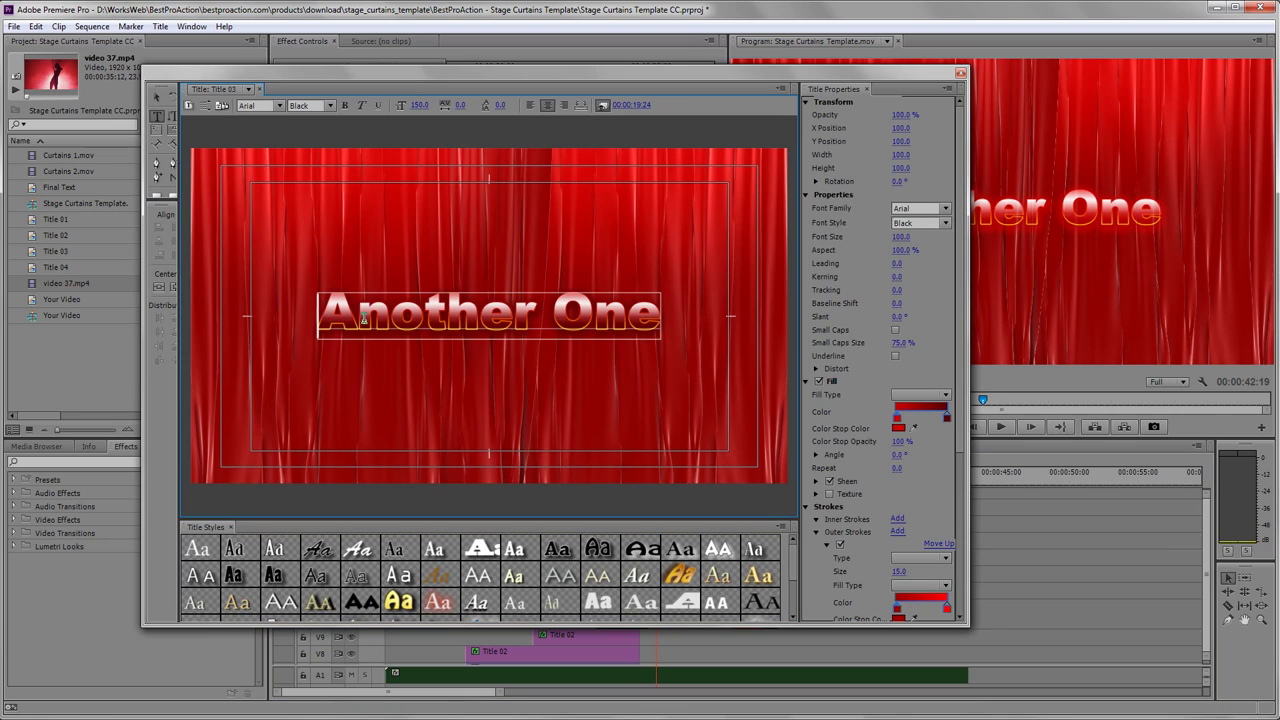
left_click_drag(326, 318, 653, 320)
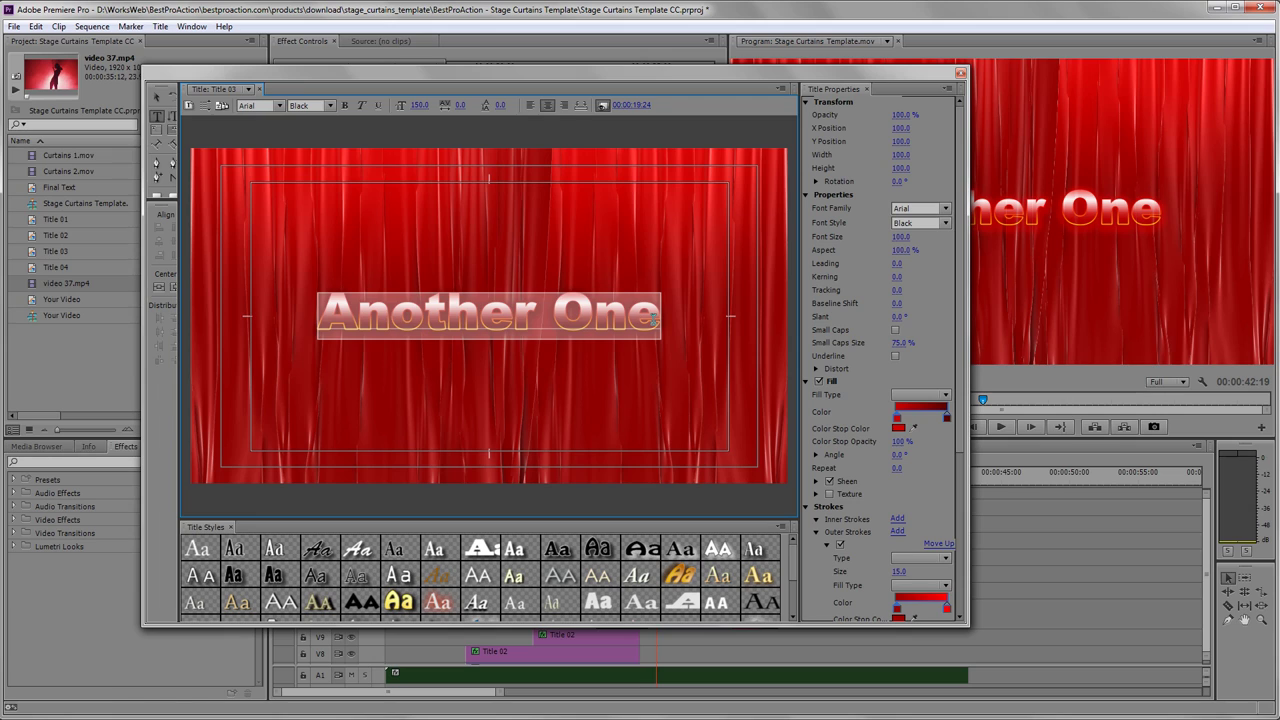
type("Your")
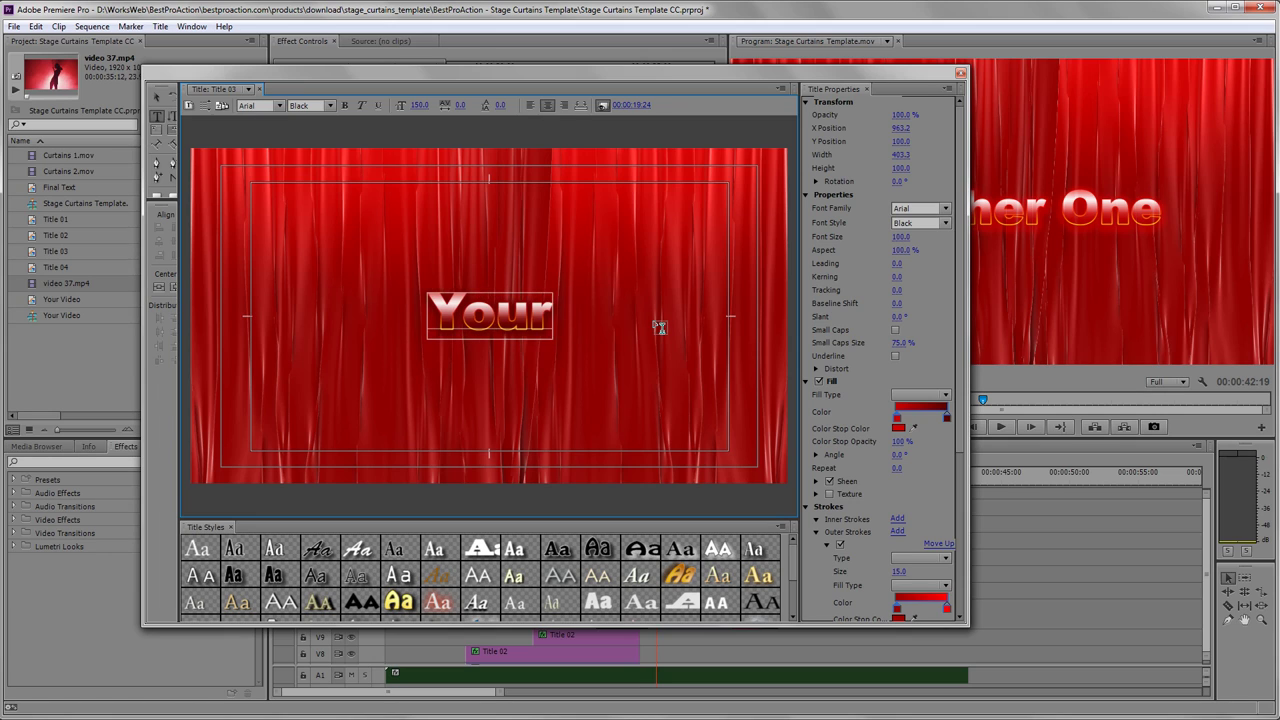
type(" text ")
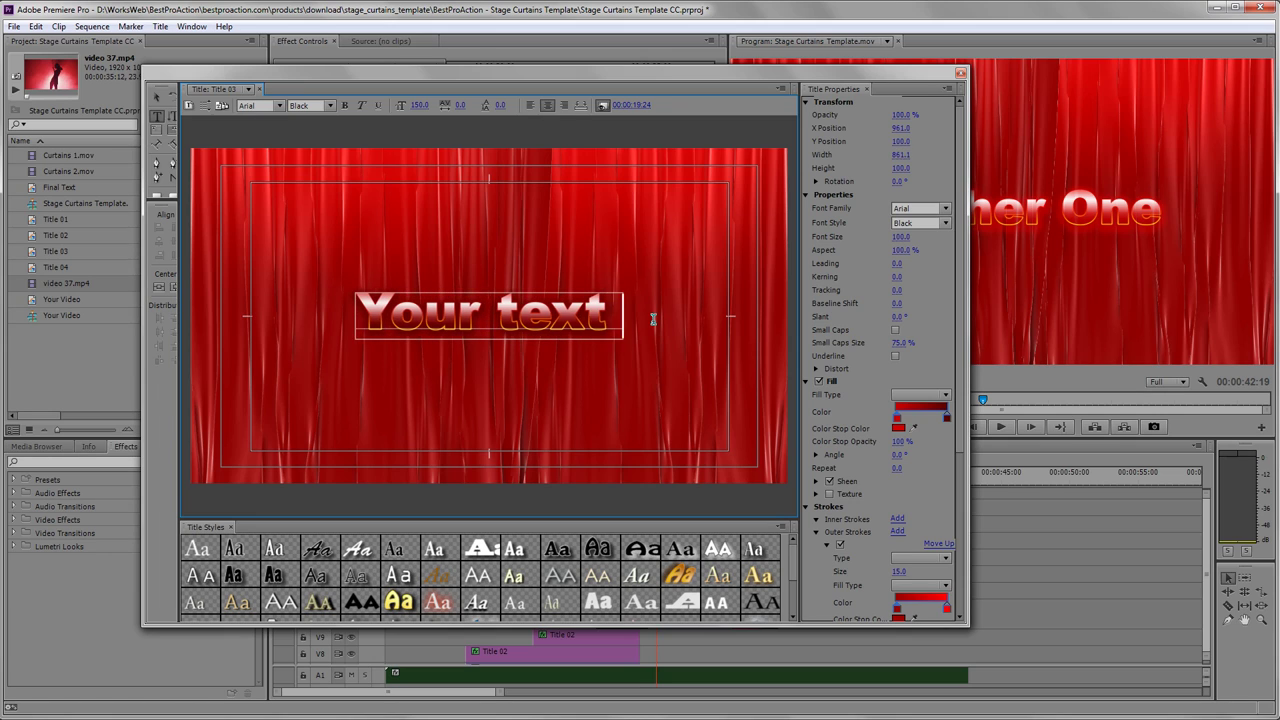
type("3")
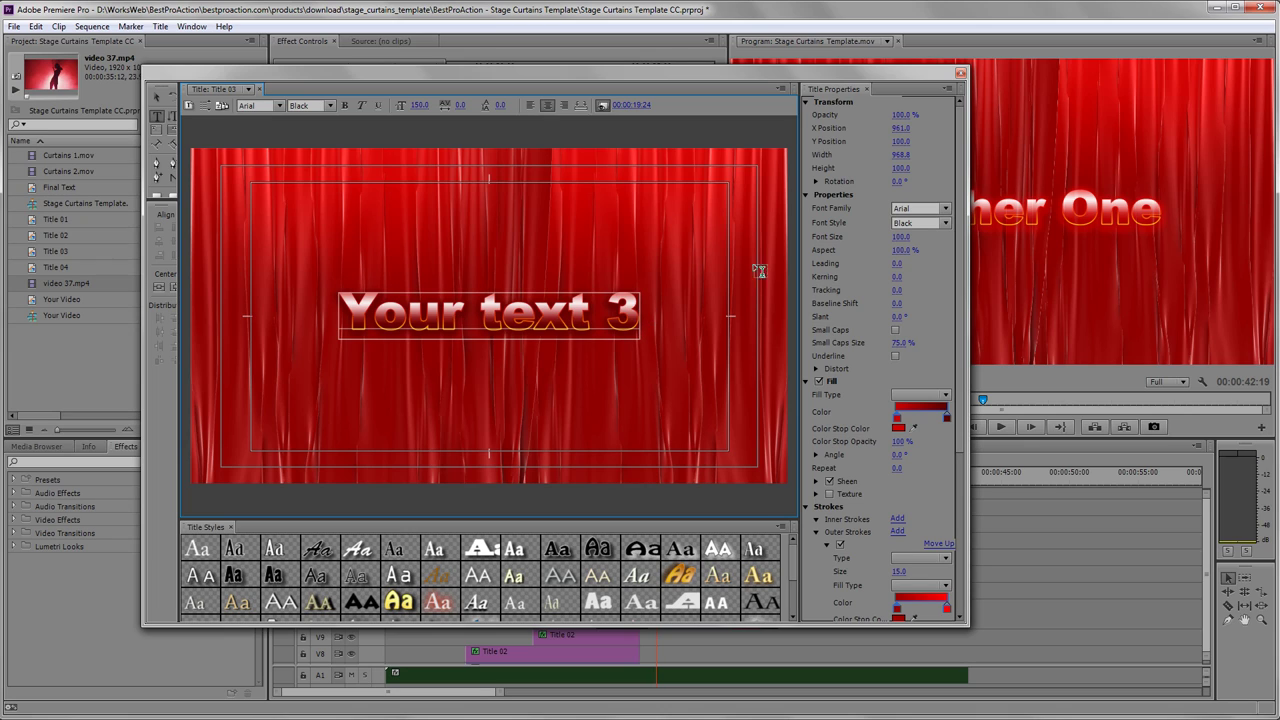
left_click(960, 75)
Step: Locate the Title 04 clip on V17 and open its 'One More' text in the Titler
left_click_drag(629, 481, 757, 476)
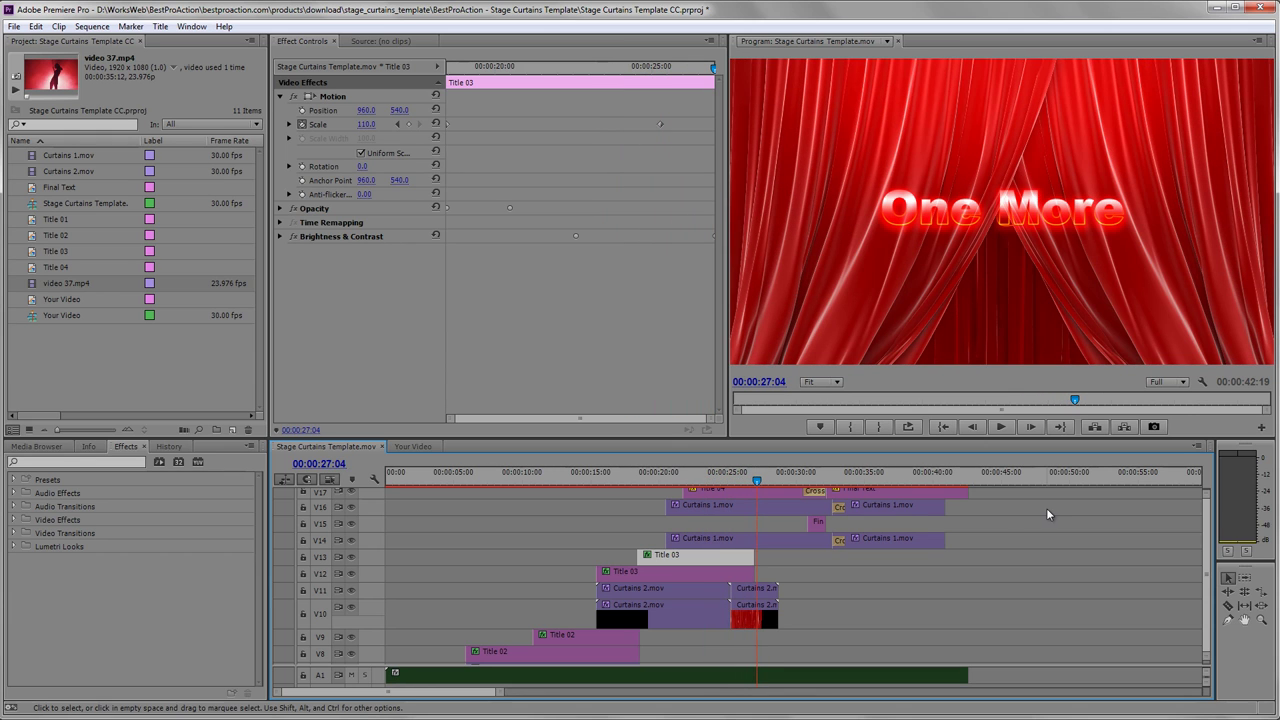
scroll(1208, 558, "up", 1)
scroll(1208, 558, "up", 2)
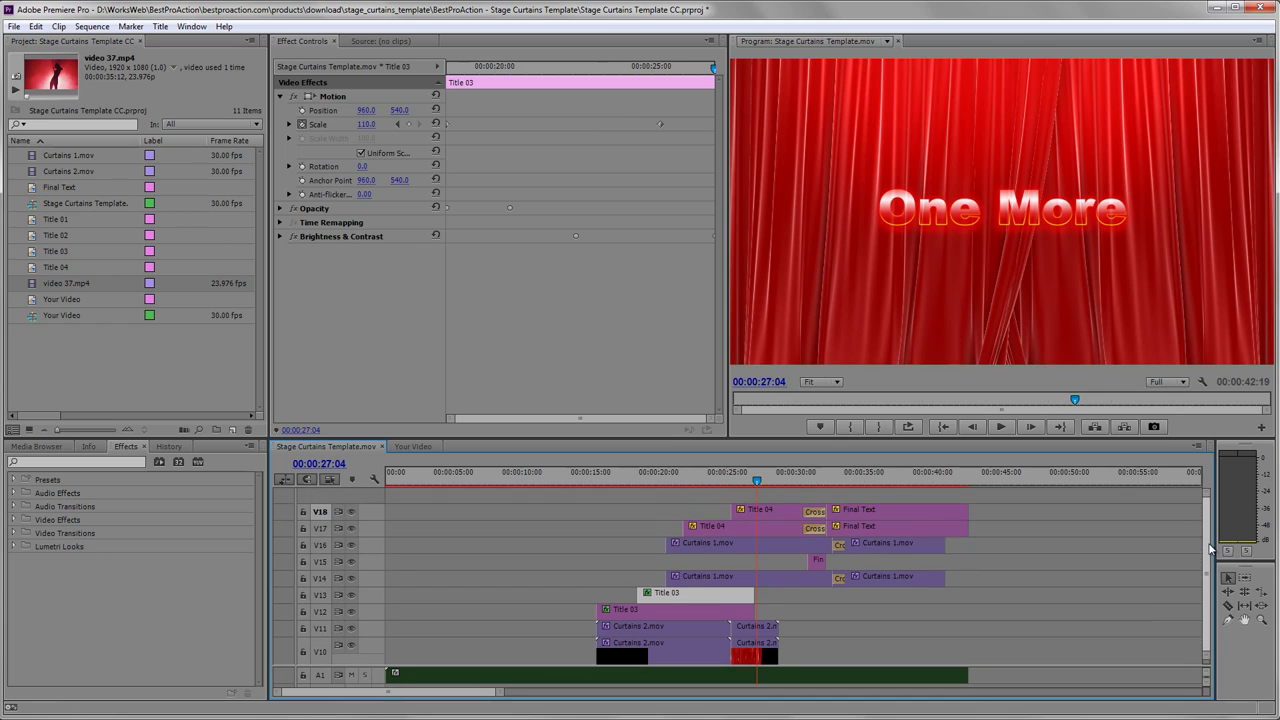
left_click(754, 529)
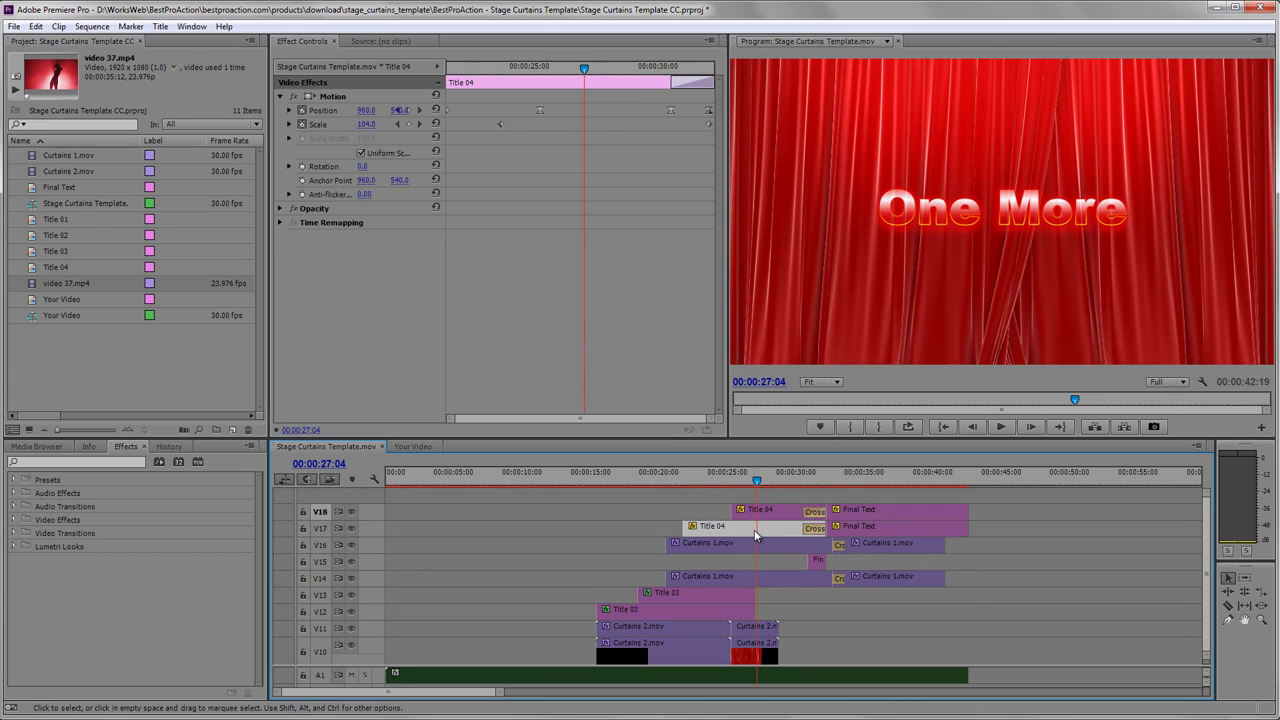
double_click(752, 533)
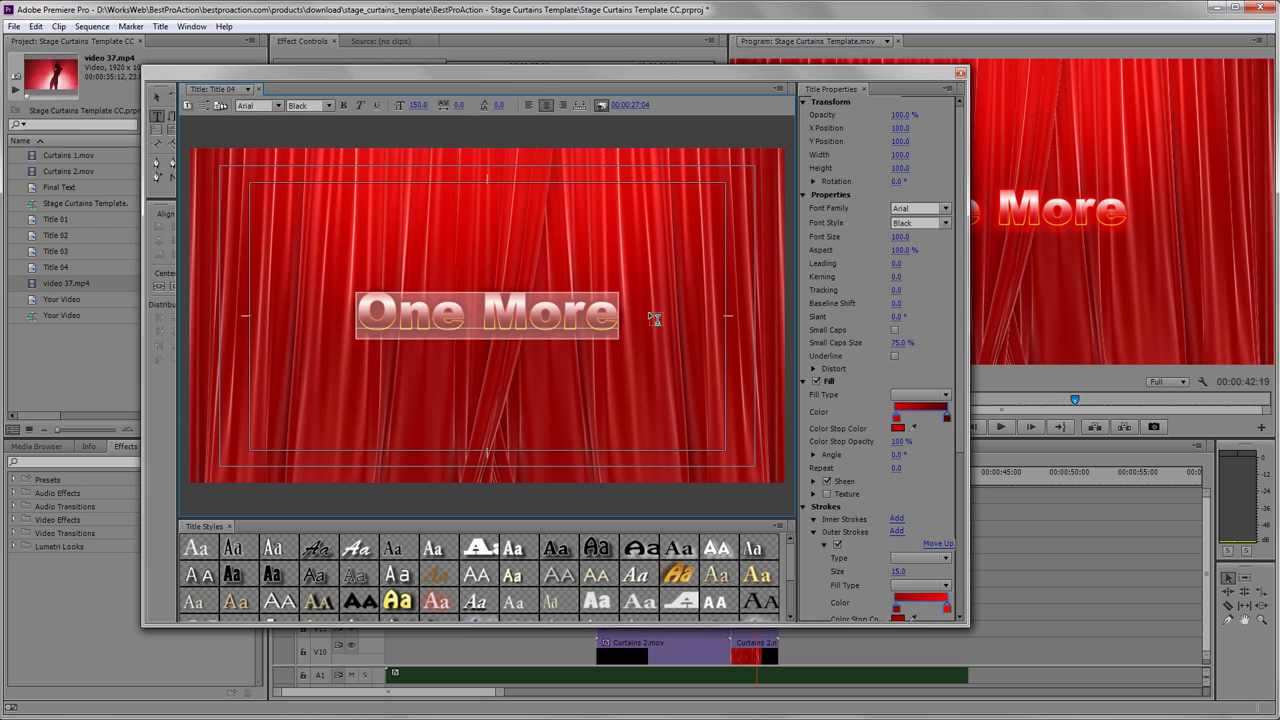
Step: Change Title 04's text to 'Your text 4' and check it in the preview
type("Your")
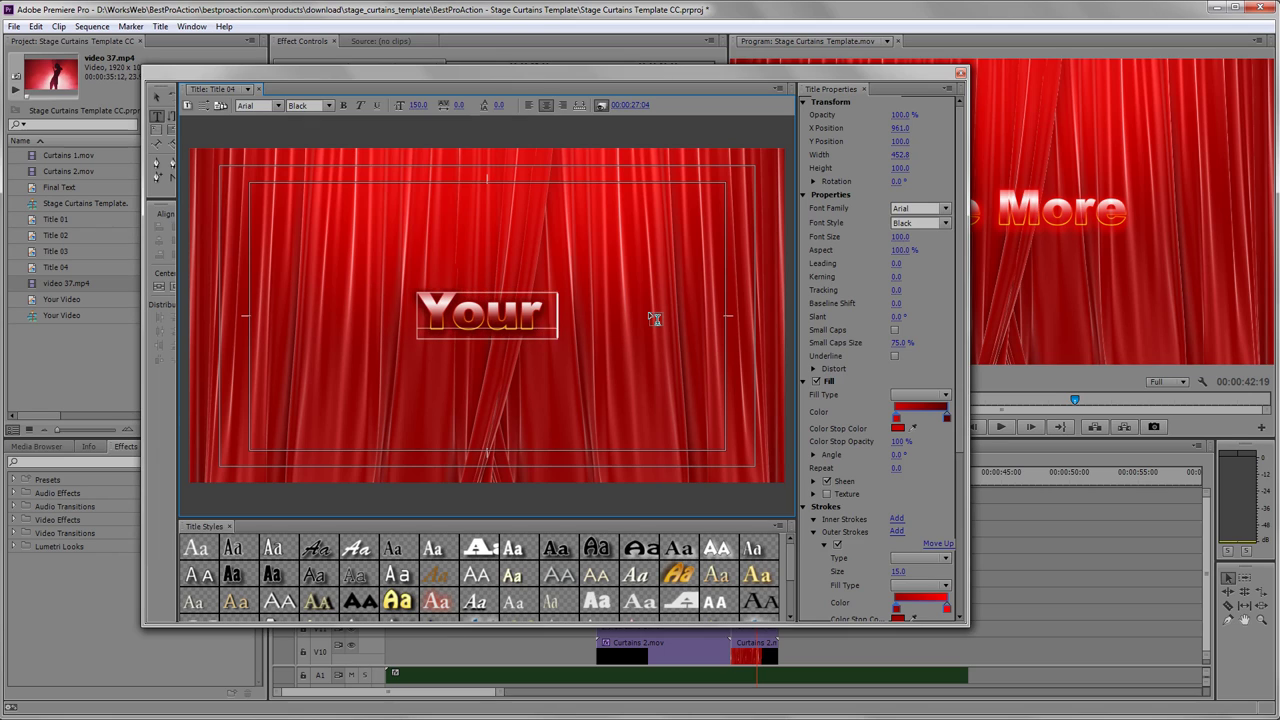
type(" text 4")
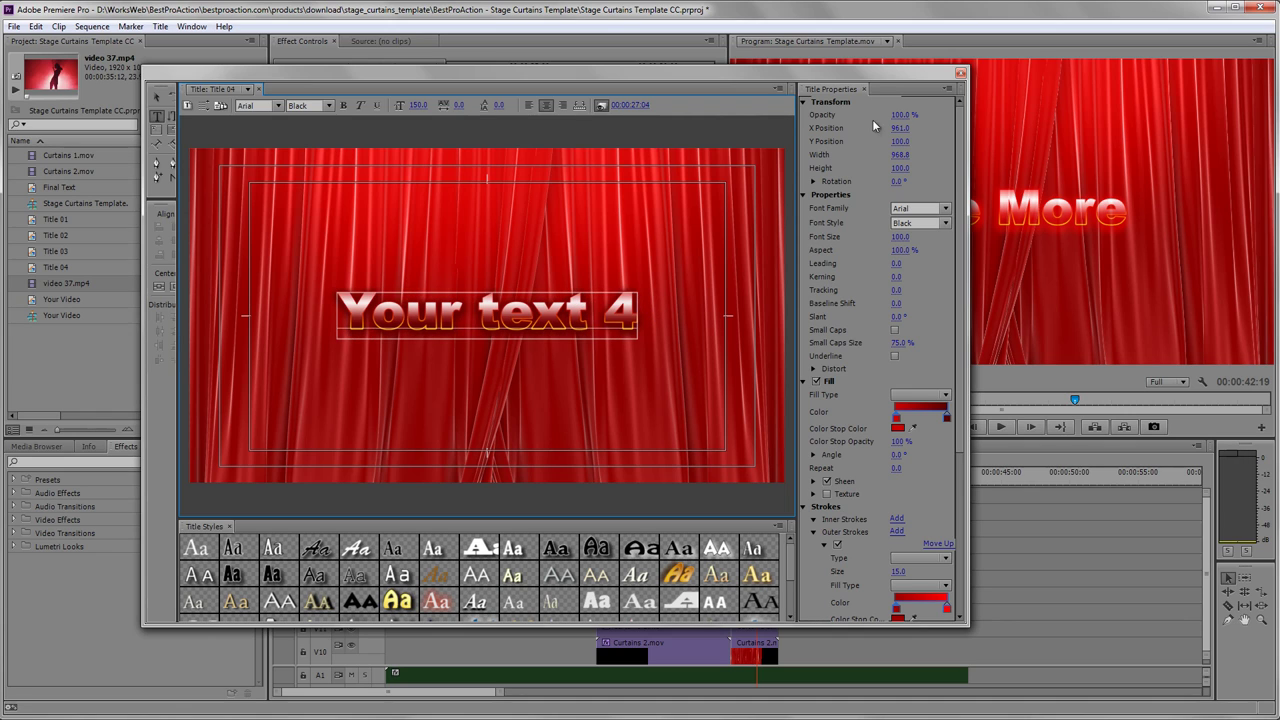
left_click(960, 74)
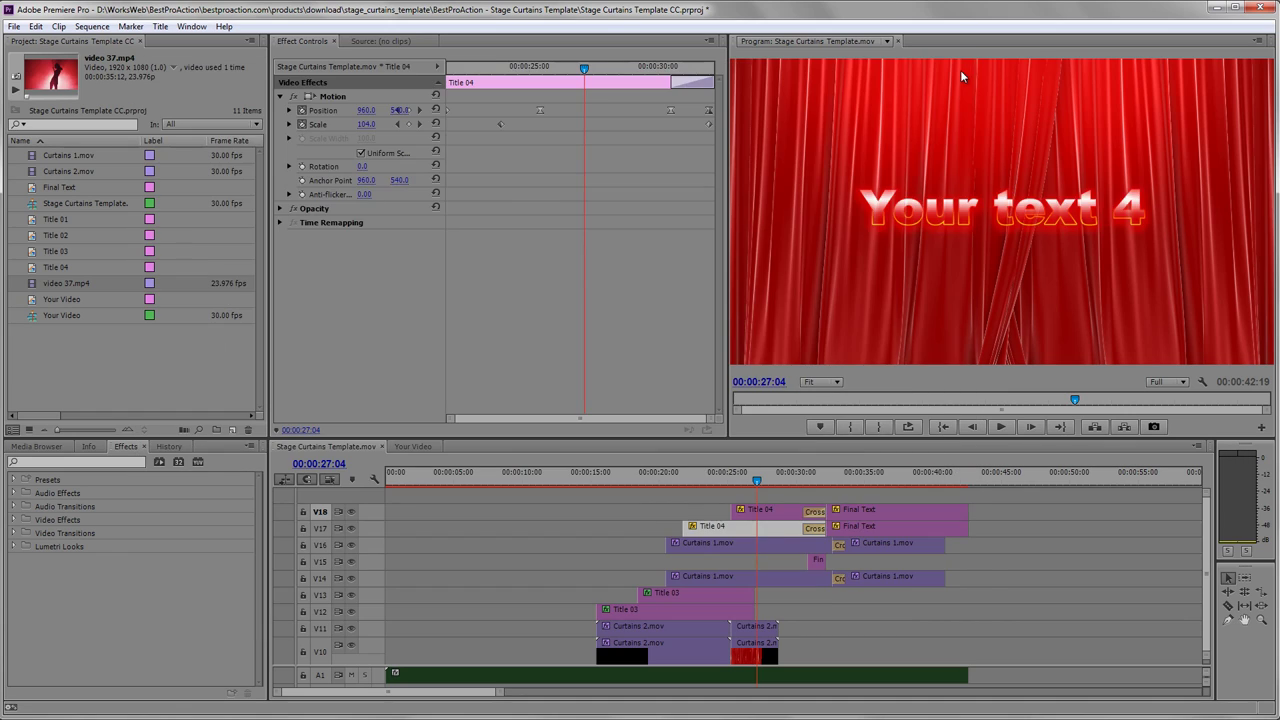
left_click_drag(748, 481, 800, 481)
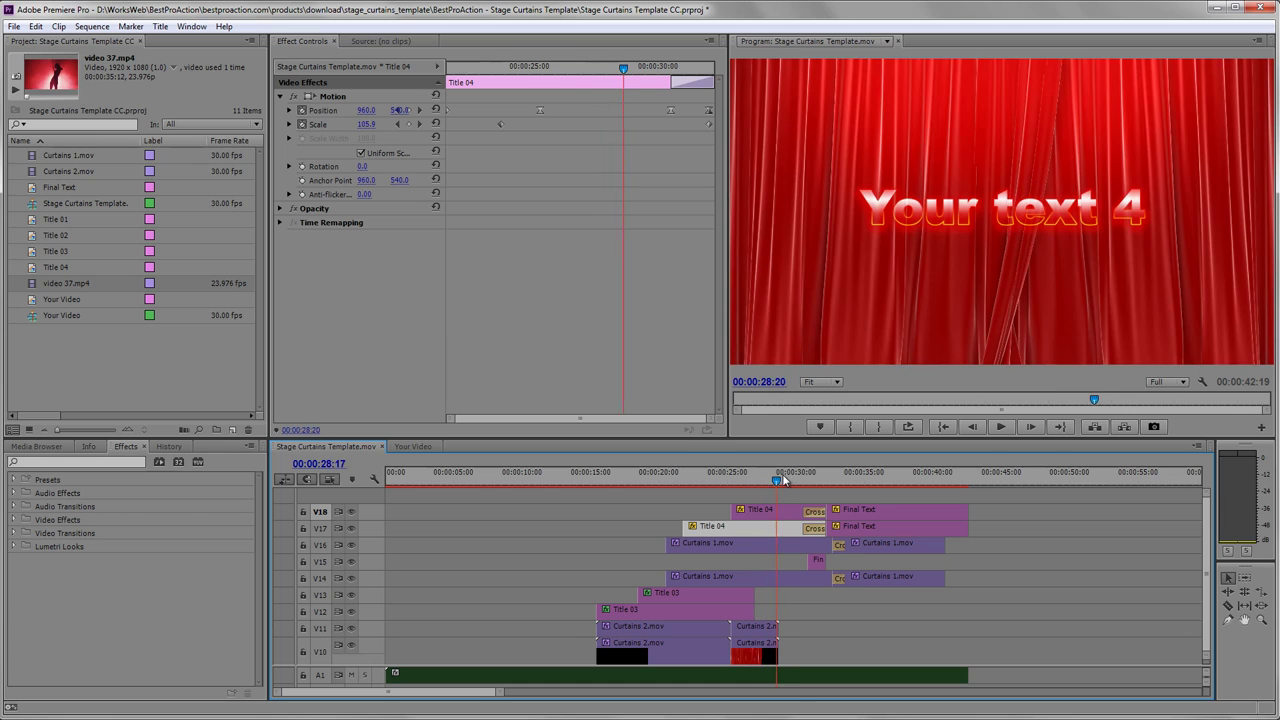
Step: Play ahead to the Final Text title and open it for editing
key("space")
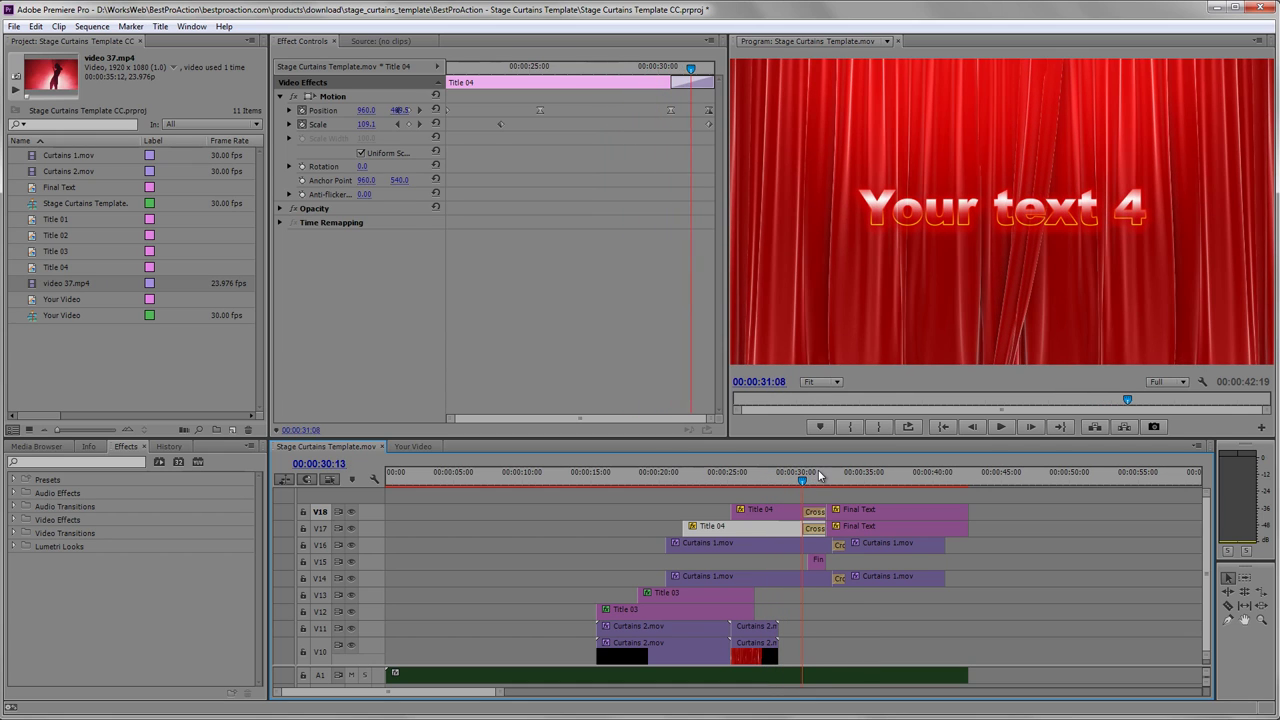
left_click_drag(840, 472, 883, 471)
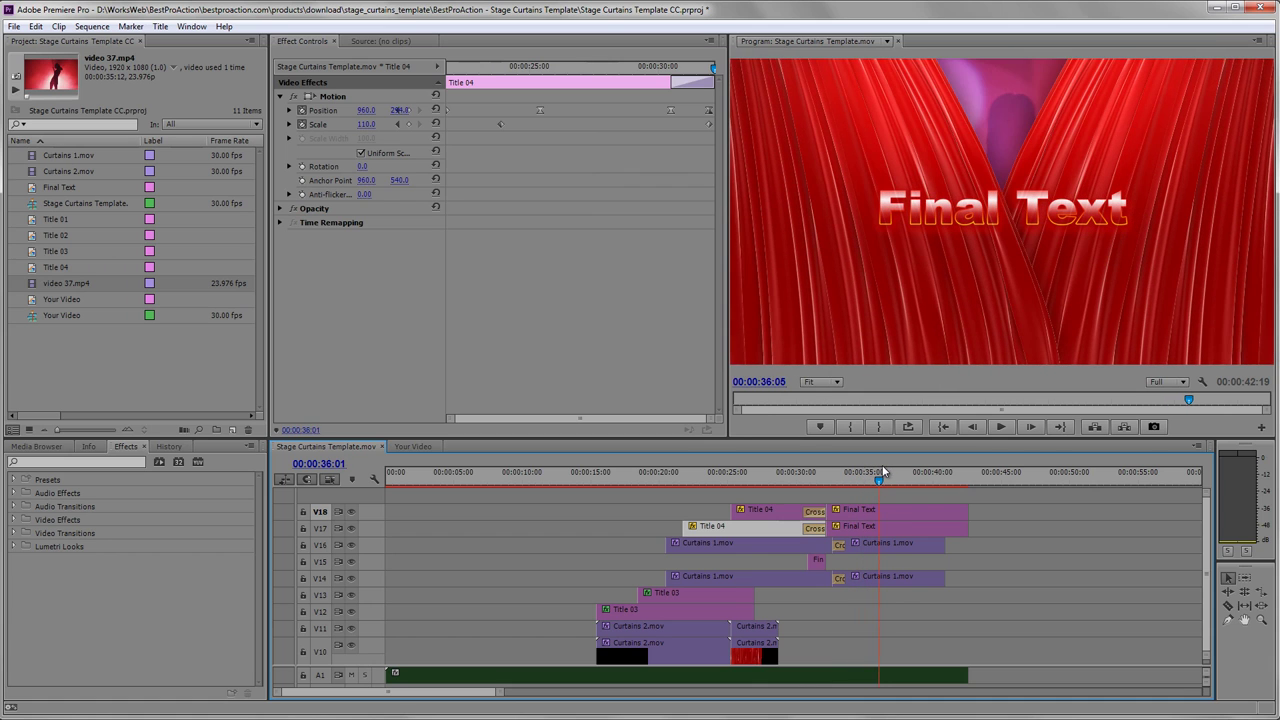
double_click(894, 510)
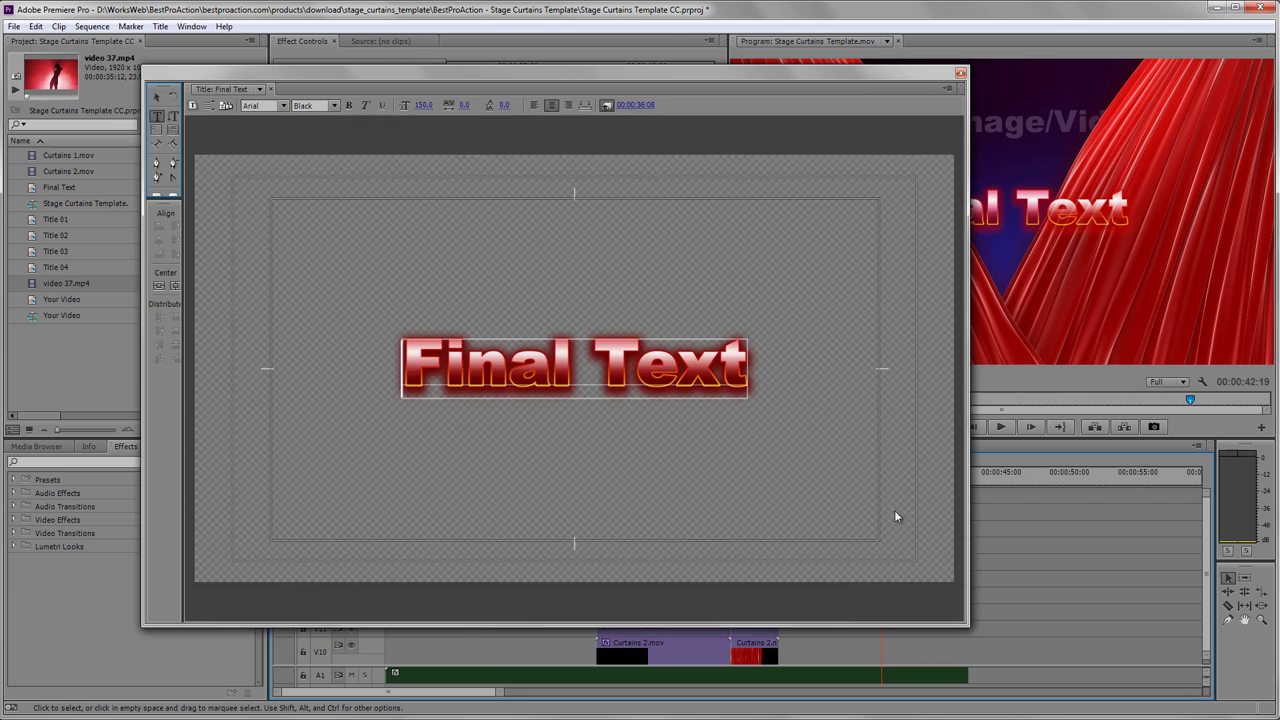
Step: Change the closing title from 'Final Text' to 'Your Title' and preview the curtains opening
left_click_drag(362, 315, 627, 311)
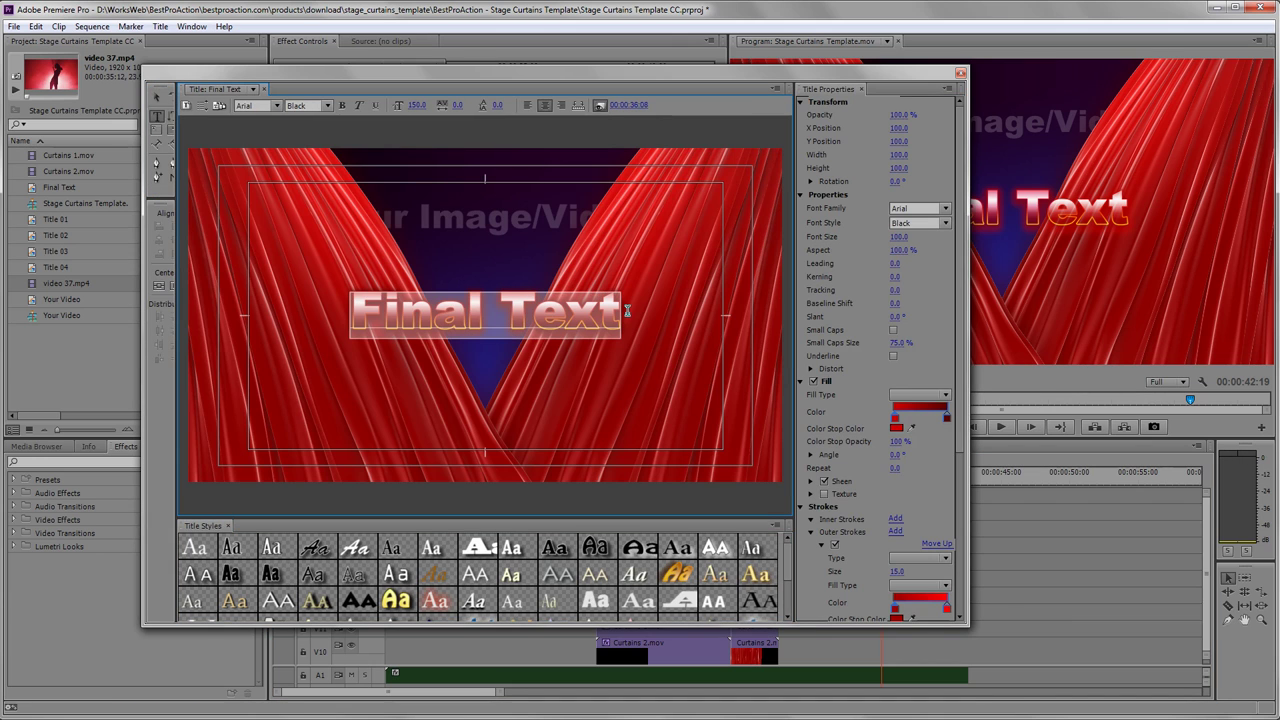
type("Your ")
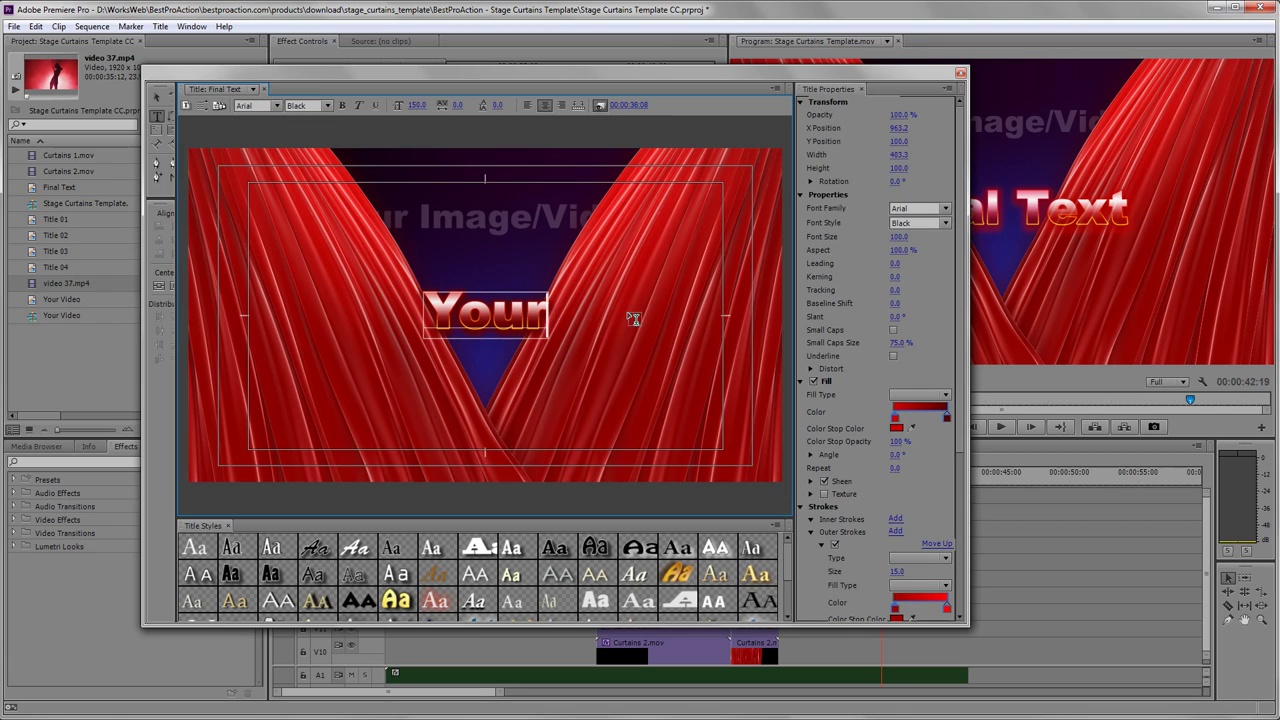
type("T")
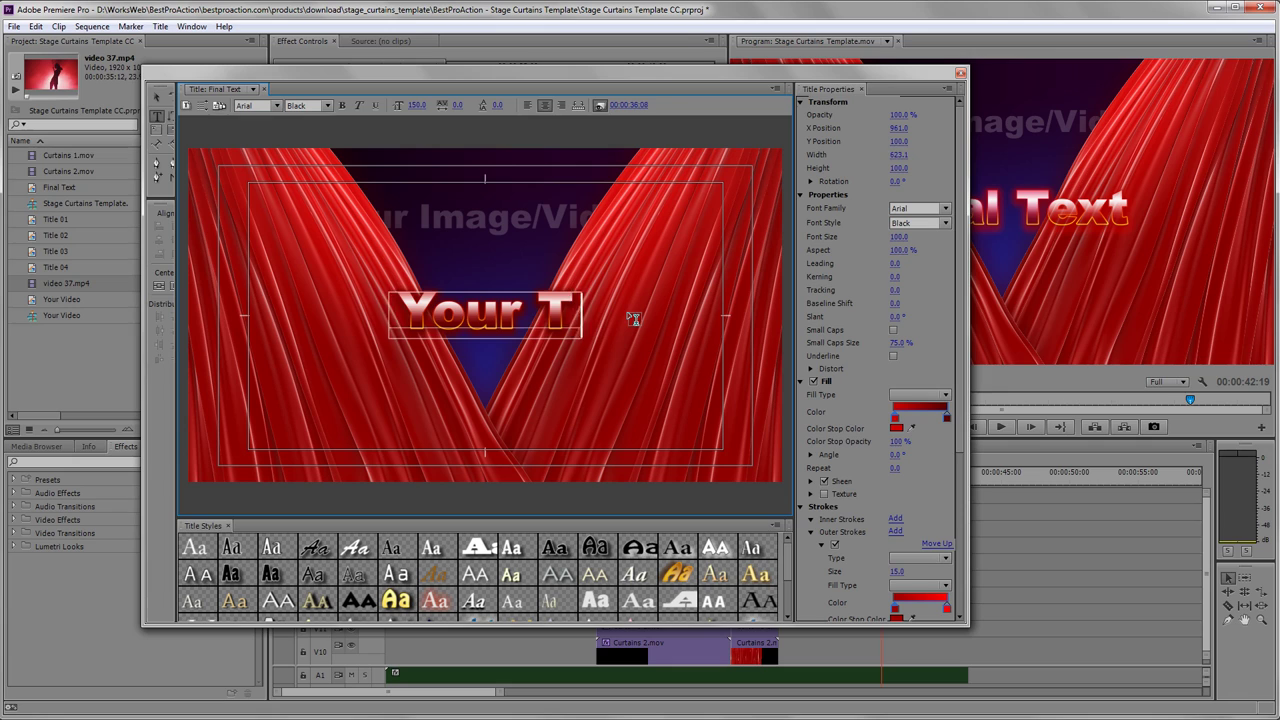
type("itle")
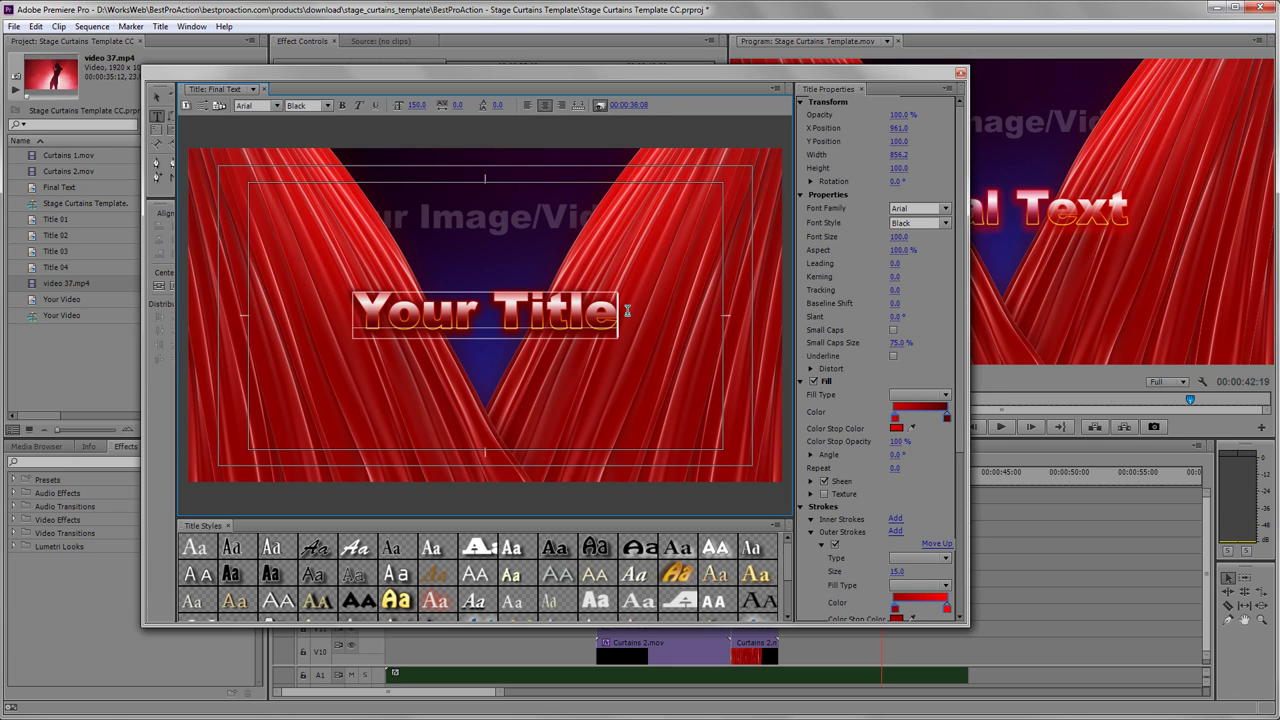
left_click(961, 75)
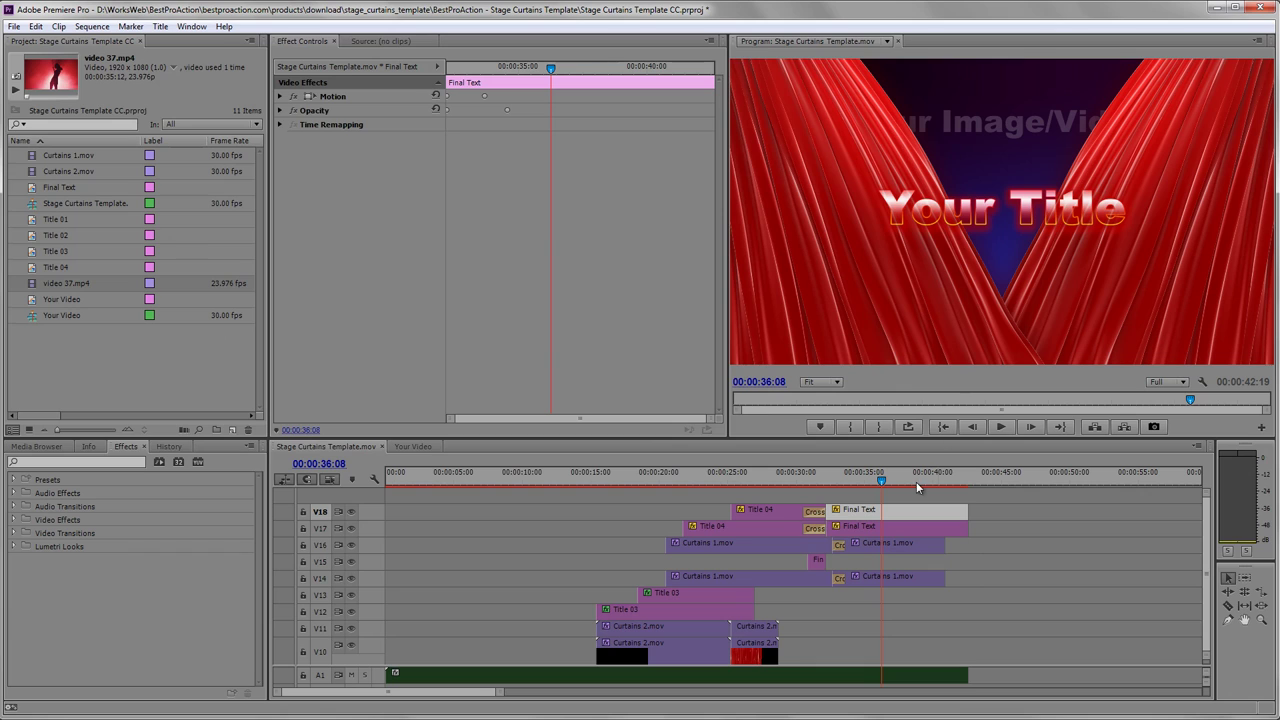
left_click_drag(882, 480, 922, 479)
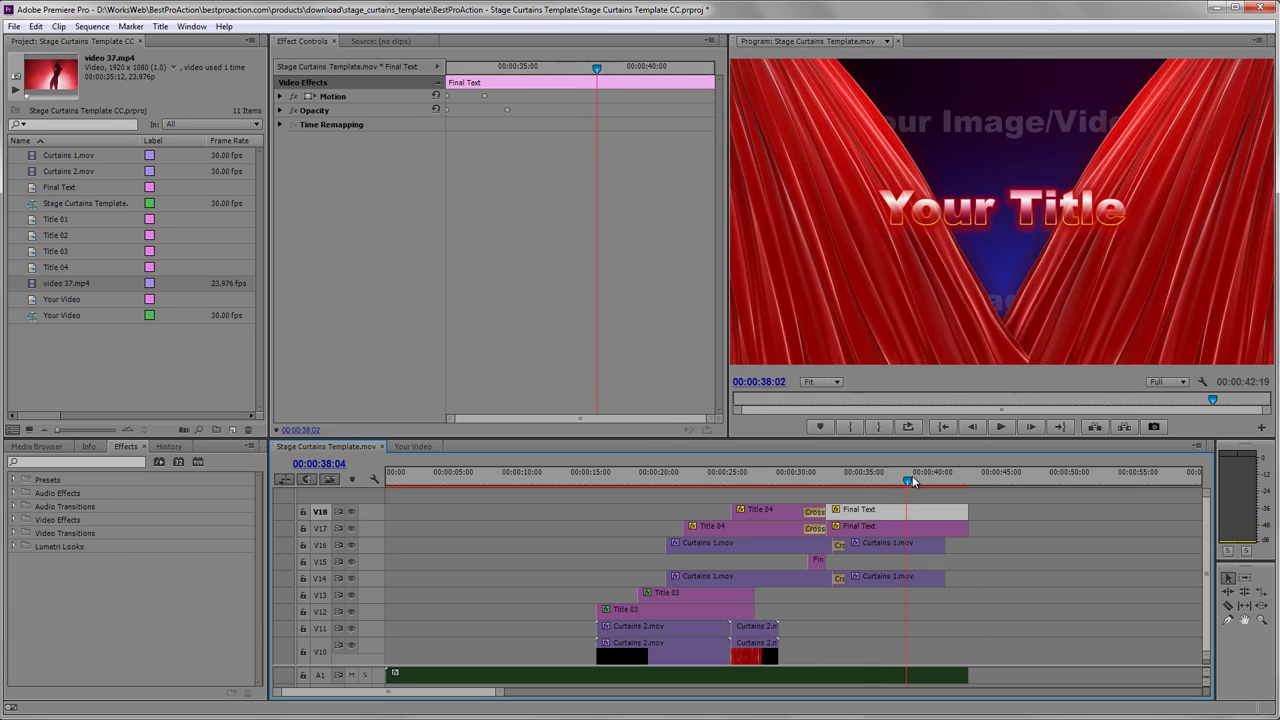
left_click_drag(922, 479, 928, 473)
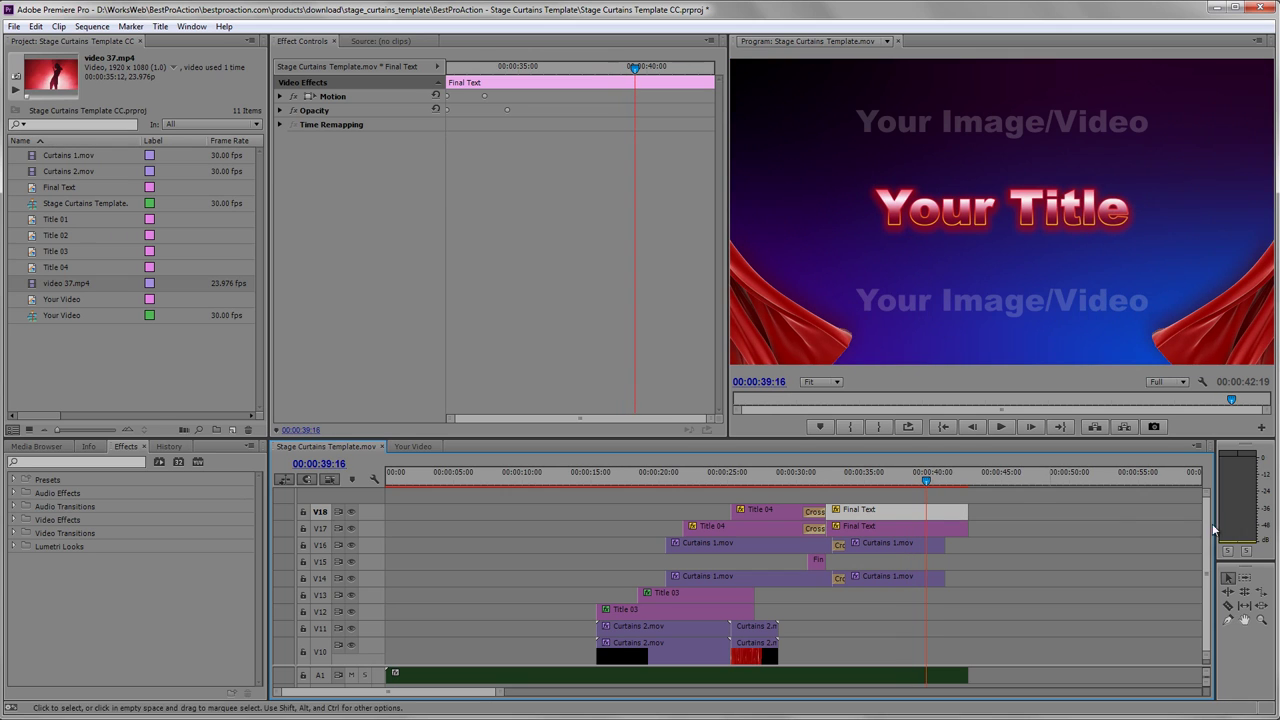
left_click_drag(1207, 525, 1166, 605)
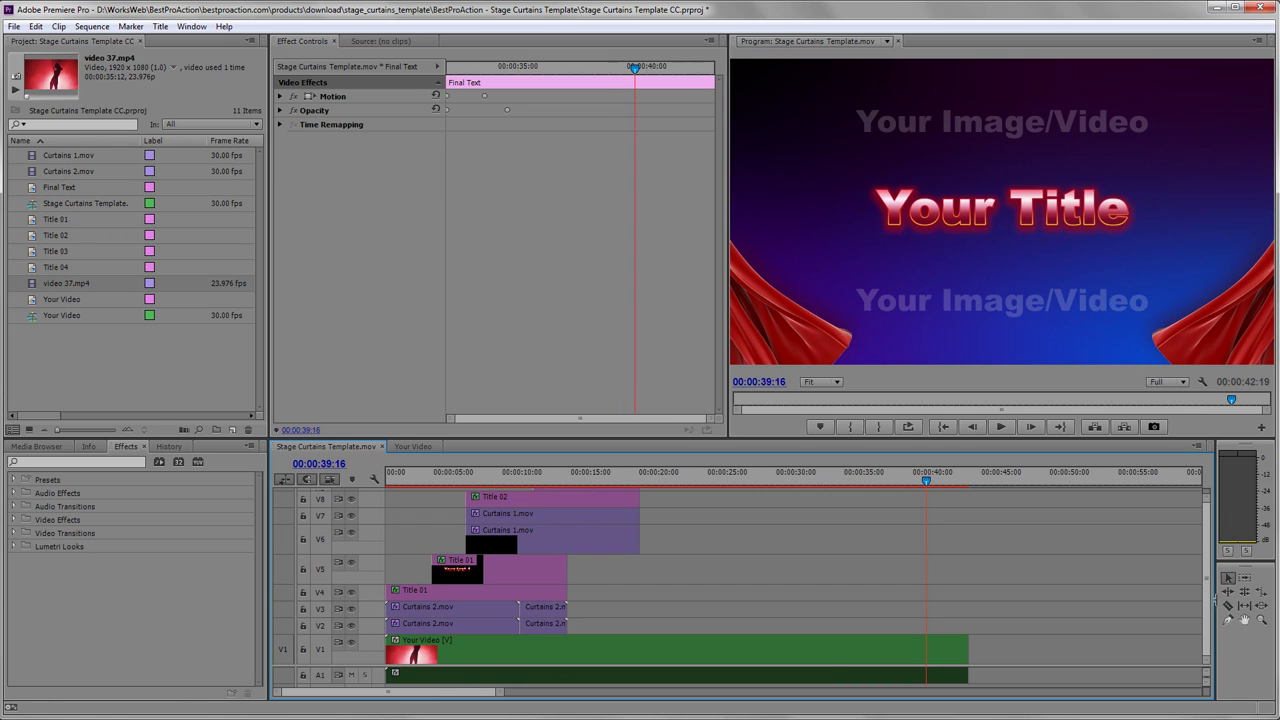
Step: Open the nested Your Video sequence and import video 38.mp4 into the project
double_click(867, 648)
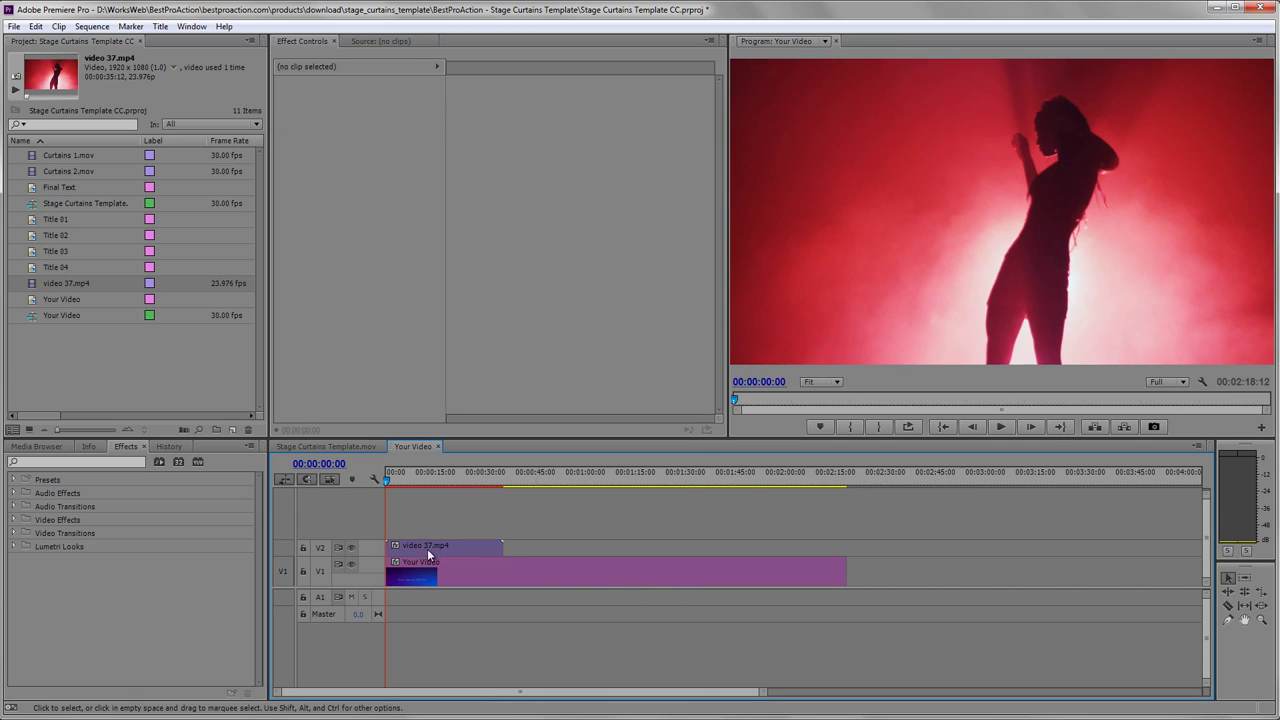
double_click(111, 358)
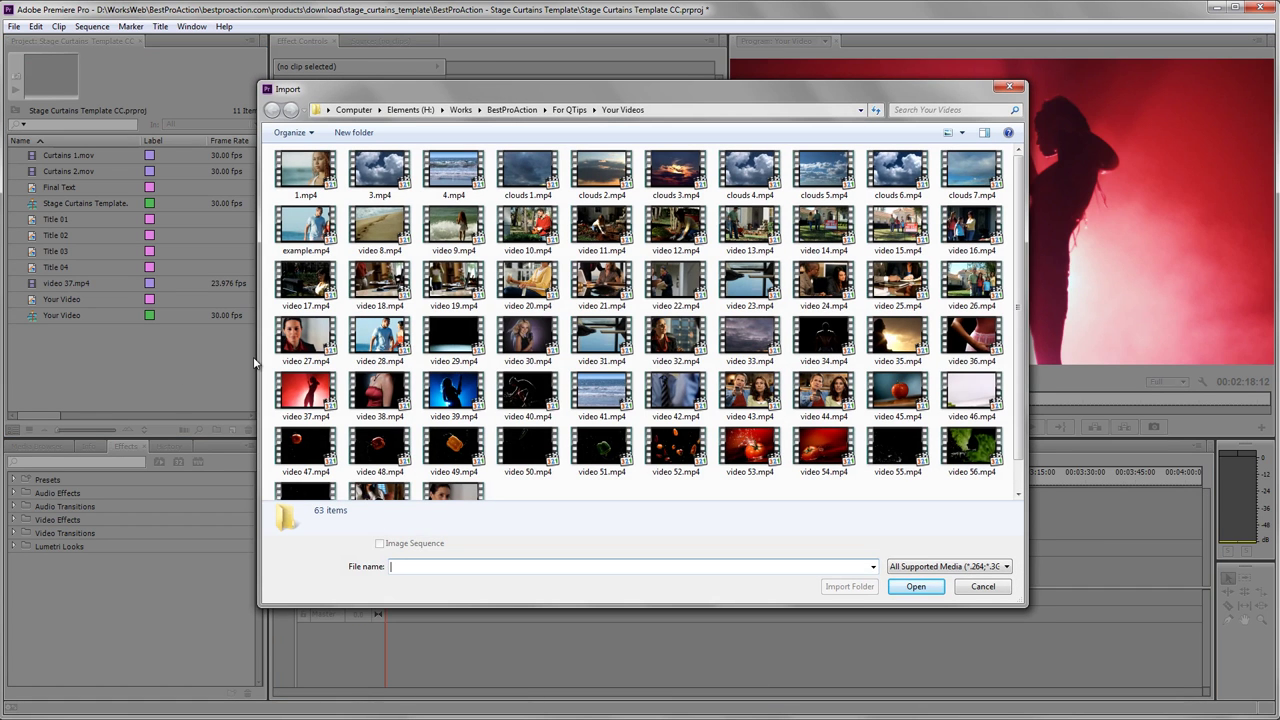
double_click(380, 395)
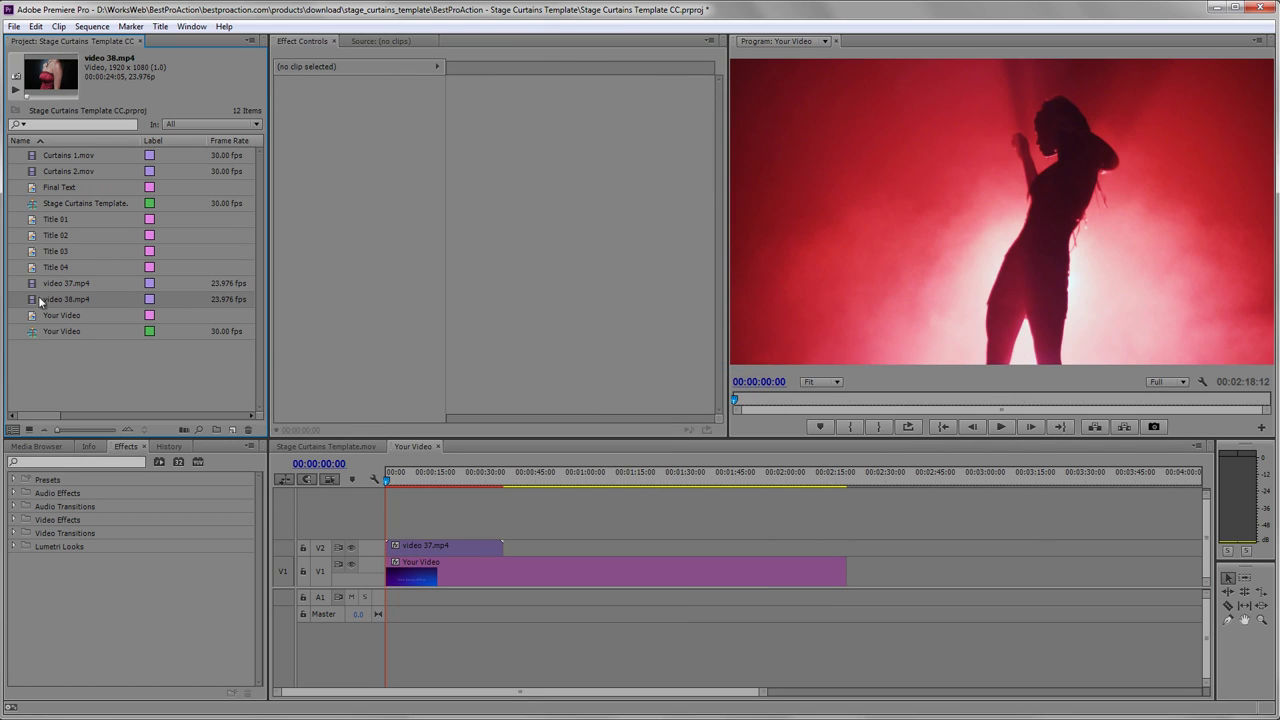
Step: Place video 38.mp4 on V2 of Your Video, preview it, and return to the template sequence
left_click_drag(35, 302, 772, 550)
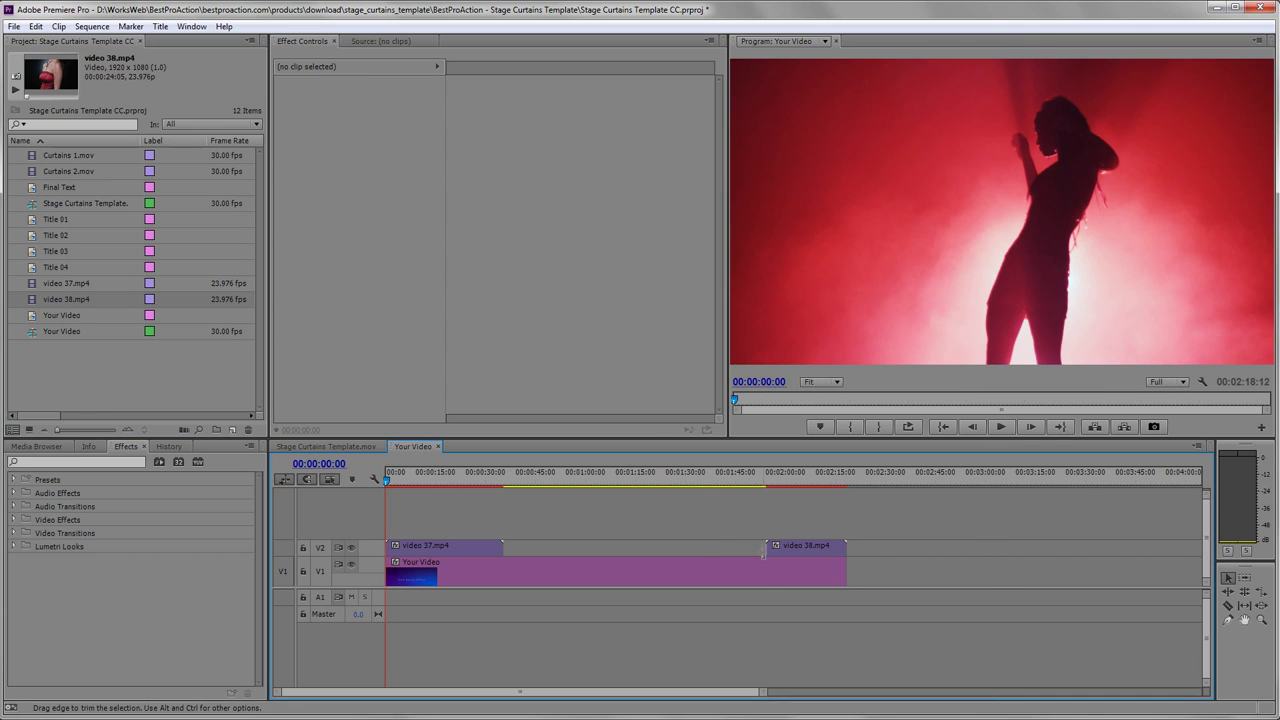
left_click_drag(742, 478, 771, 471)
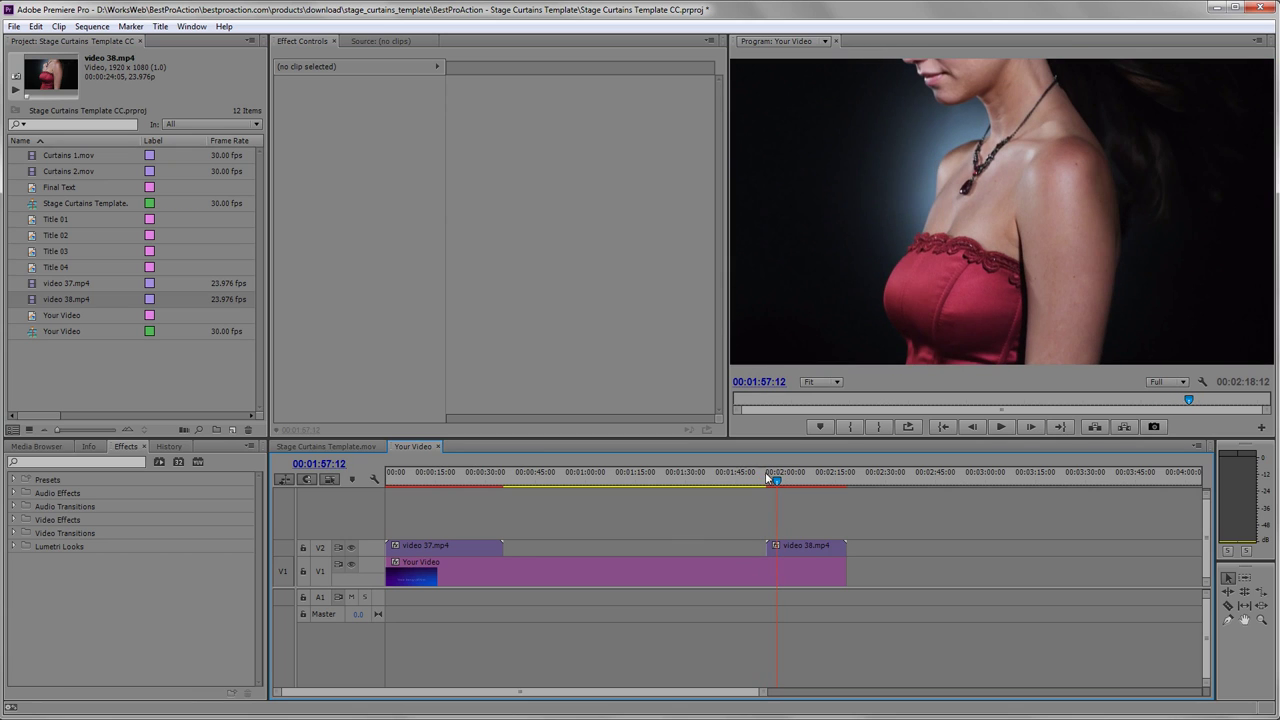
left_click(340, 447)
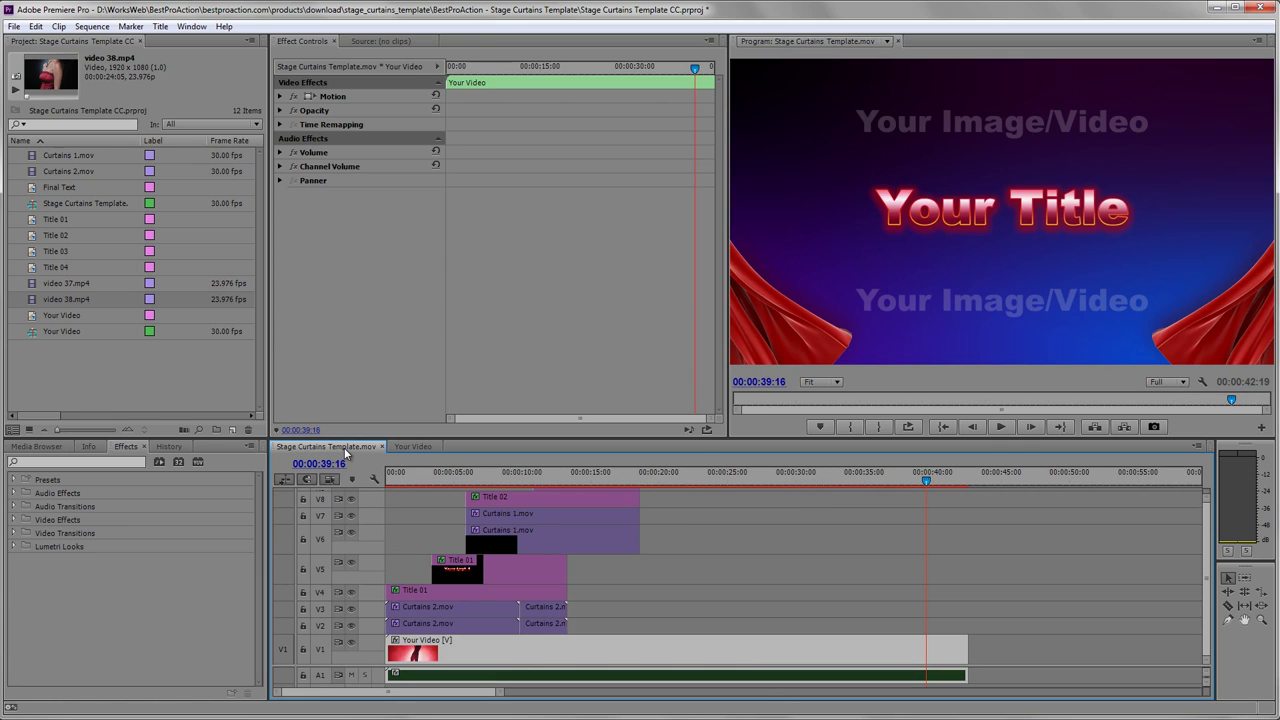
Step: Scrub the template sequence back to where the red curtains start closing
mouse_move(916, 478)
left_mouse_down()
mouse_move(836, 479)
mouse_move(856, 482)
left_mouse_up()
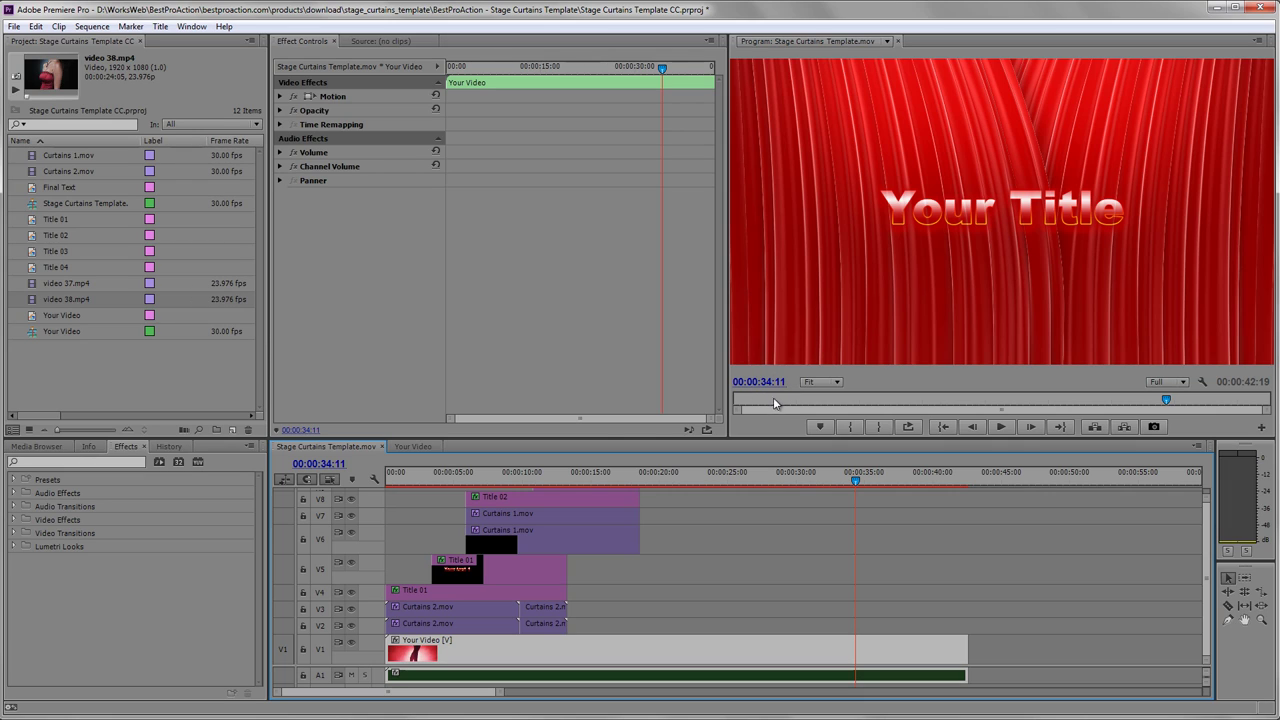
Step: In Your Video, snap video 38.mp4 on V2 to start right after video 37.mp4's last frame
left_click(424, 449)
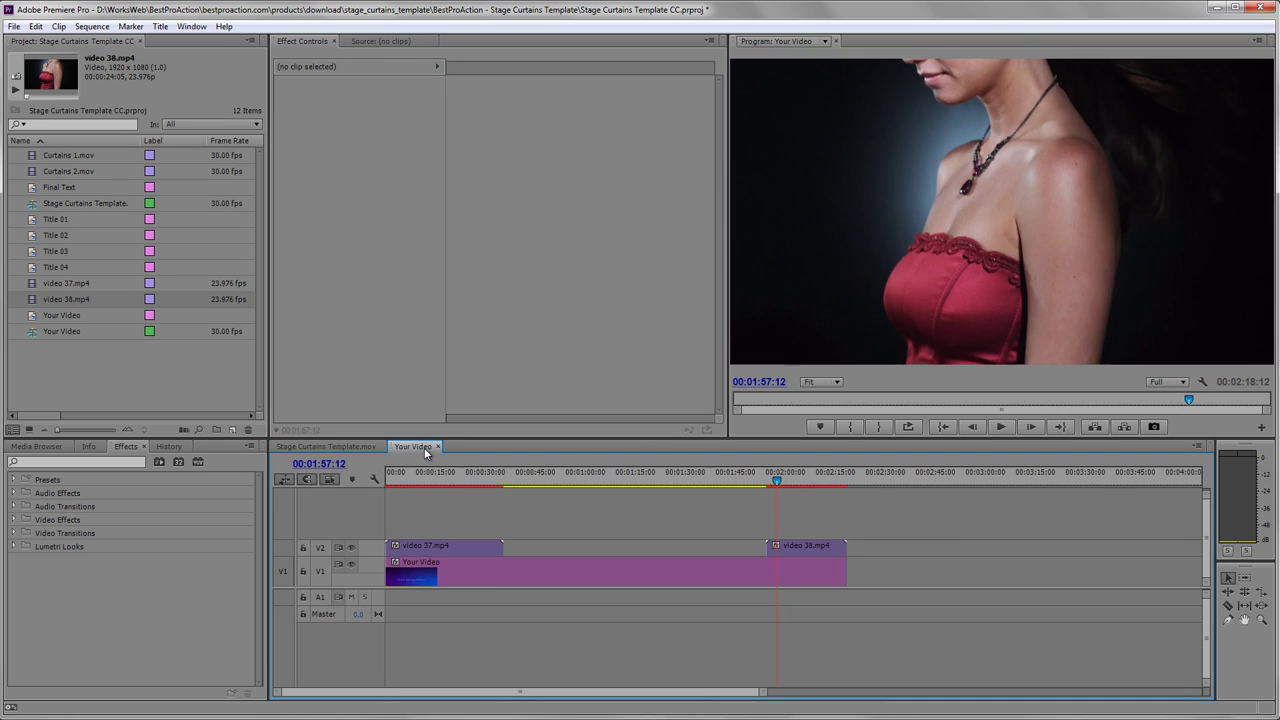
left_click_drag(713, 481, 502, 480)
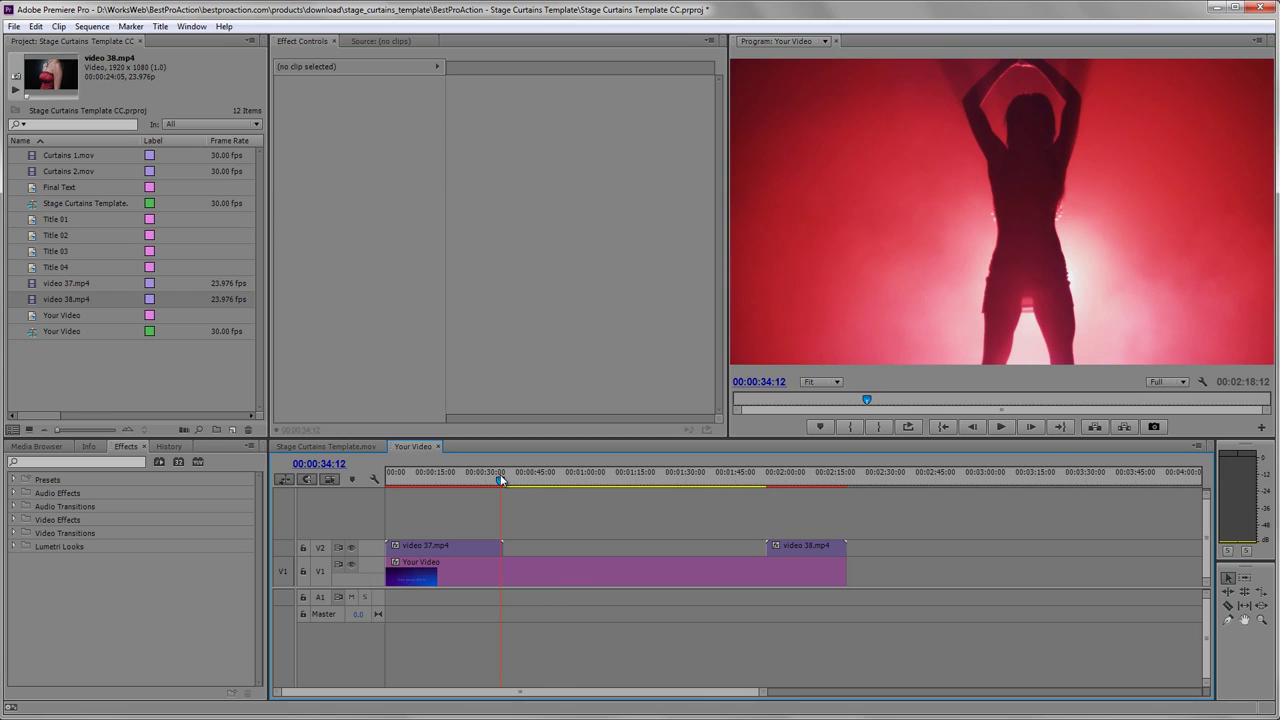
left_click_drag(502, 480, 499, 478)
key("Left")
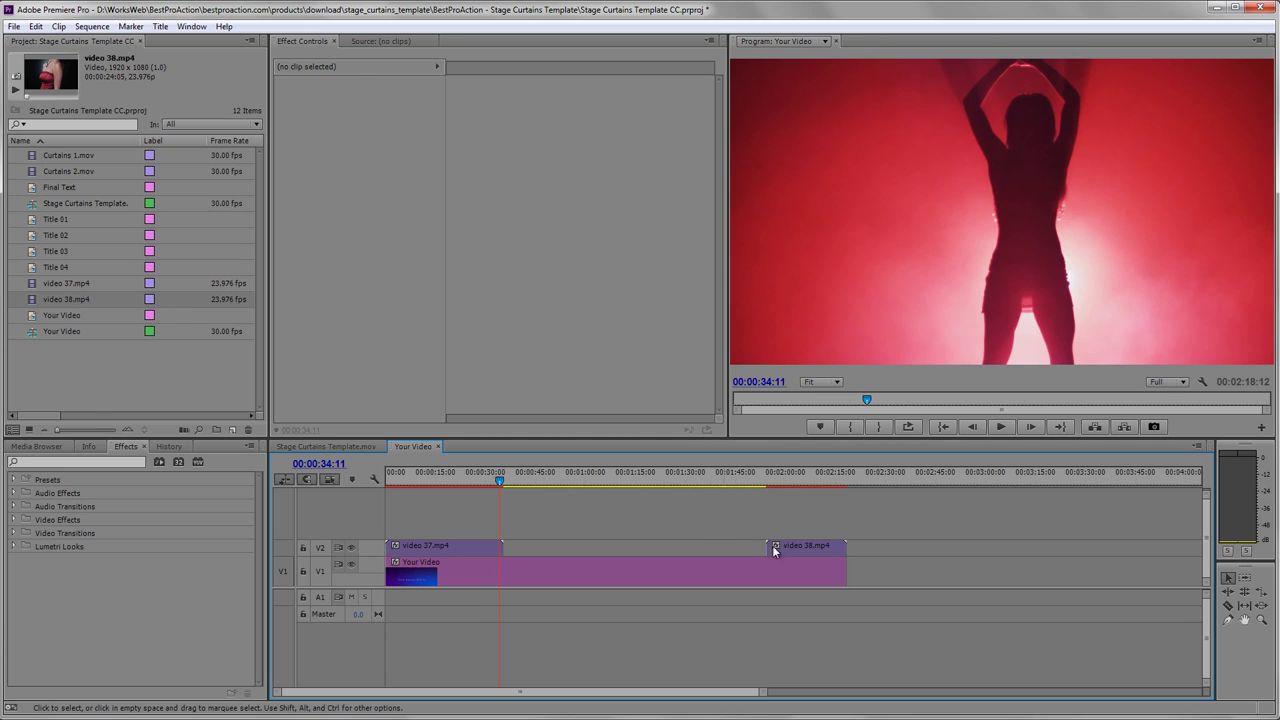
left_click_drag(800, 543, 536, 550)
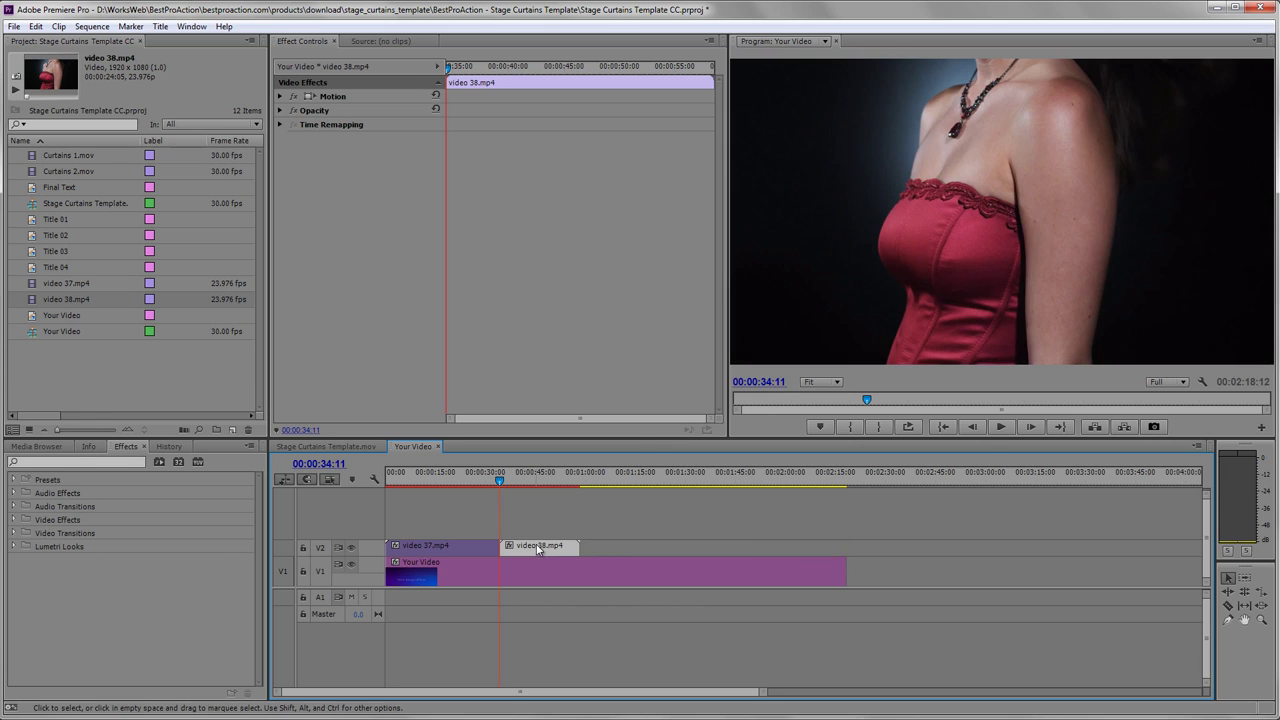
left_click(372, 447)
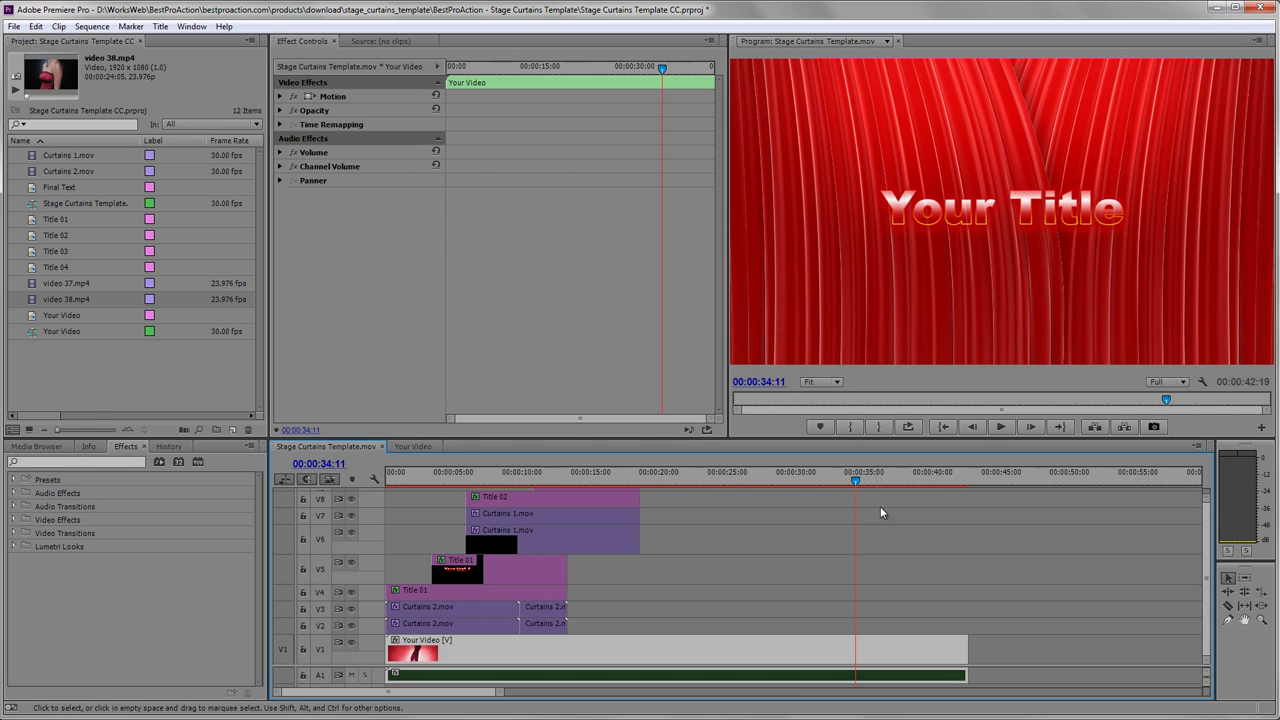
left_click(856, 482)
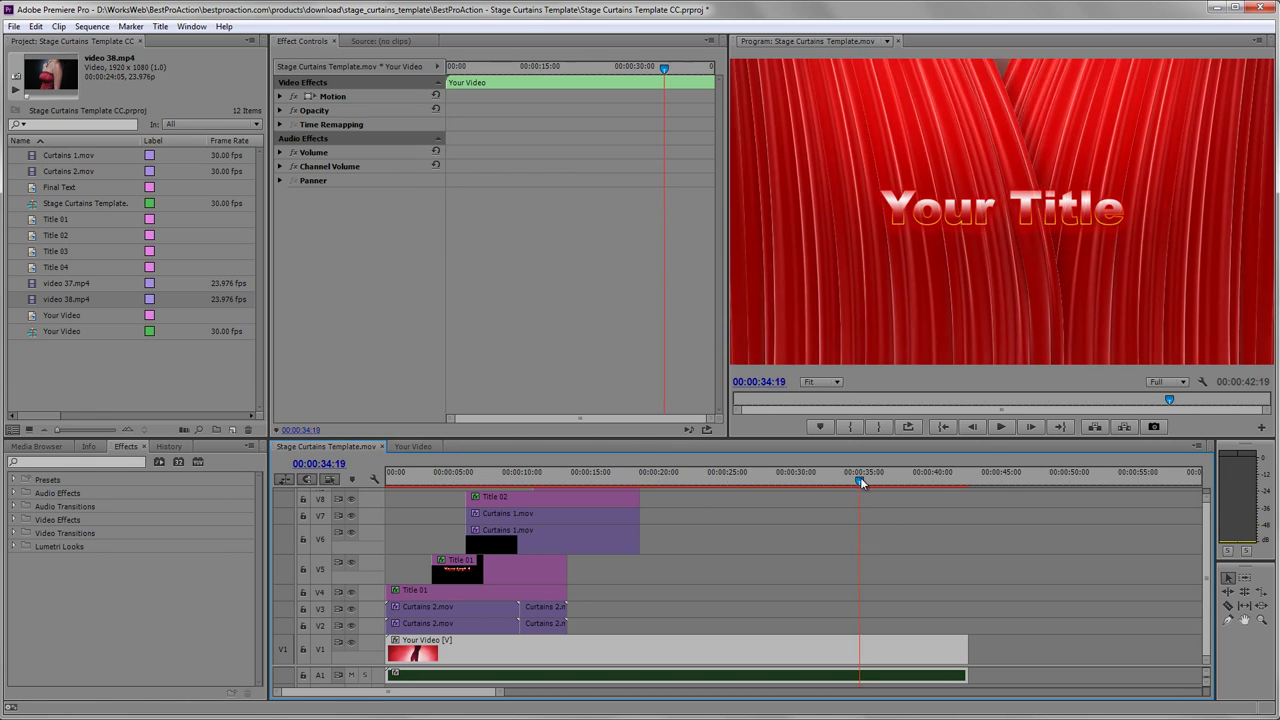